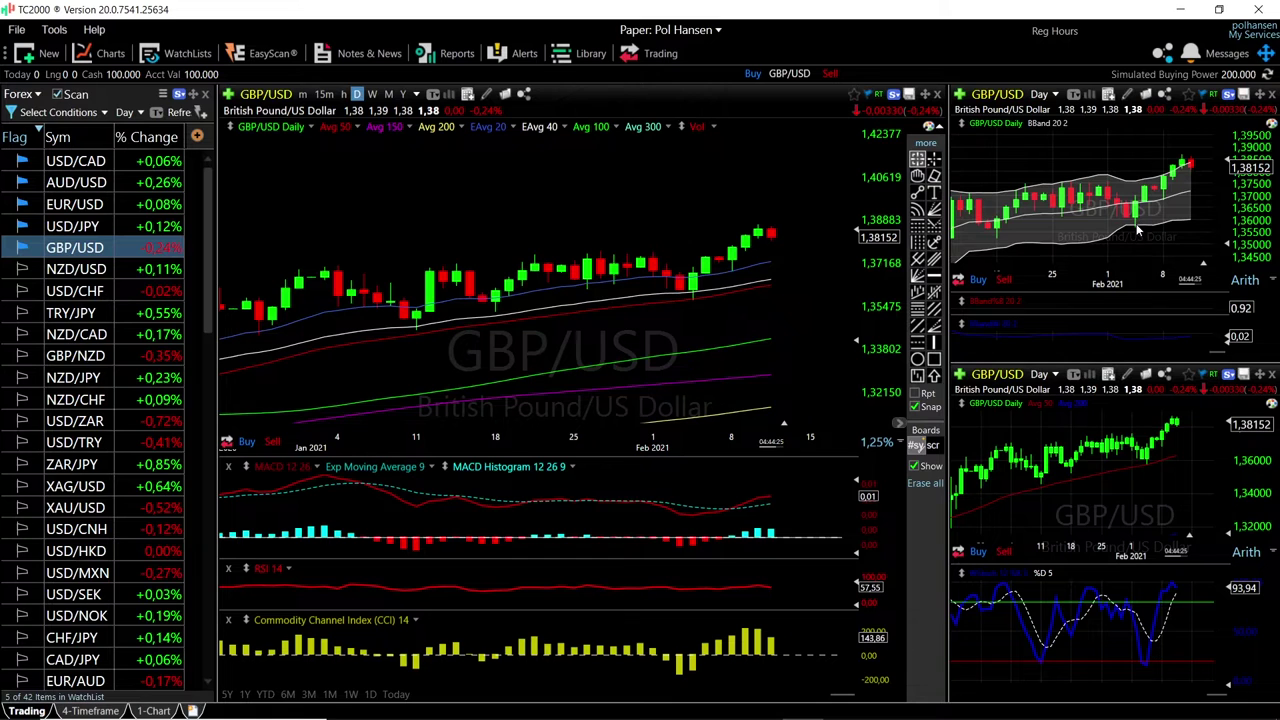
- Bring up the GBP/USD daily chart with its moving averages and MACD, RSI and CCI panes
{"action": "mouse_move", "coordinate": [1136, 228]}
{"action": "left_click_drag", "start_coordinate": [1136, 228], "coordinate": [1182, 162]}
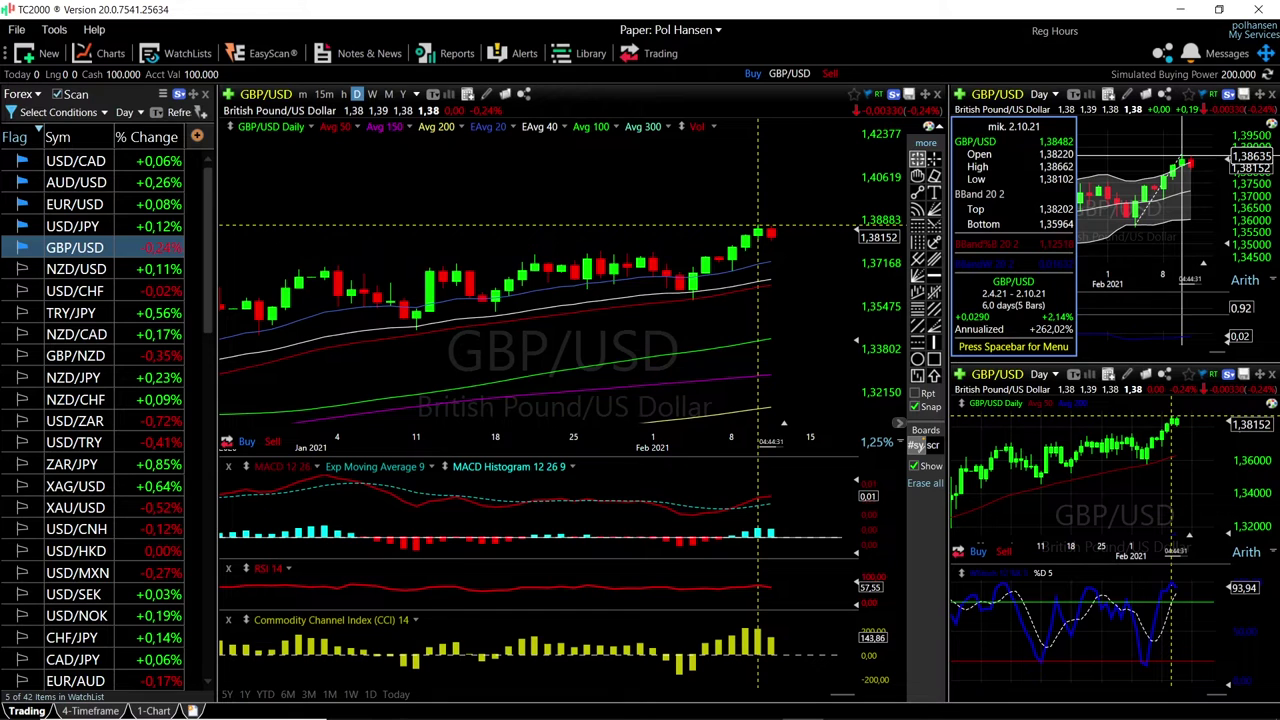
{"action": "left_click_drag", "start_coordinate": [1182, 160], "coordinate": [1183, 162]}
{"action": "left_click", "coordinate": [1190, 188]}
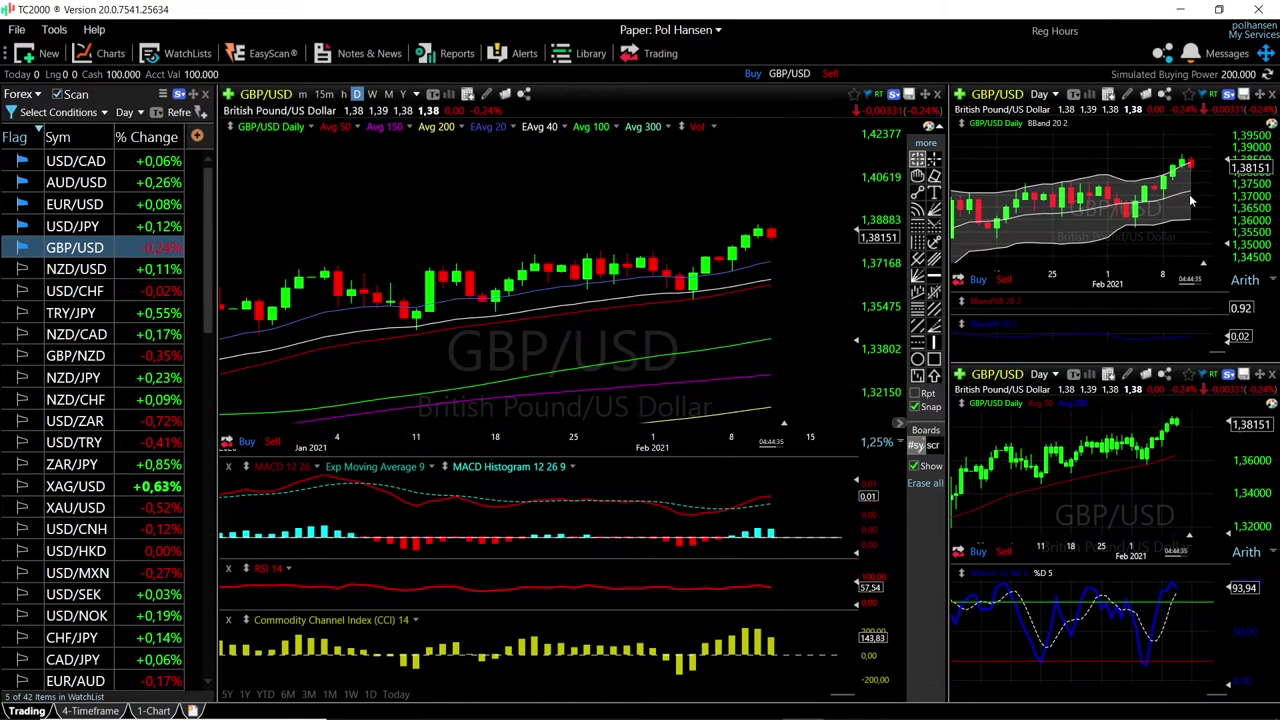
{"action": "left_click", "coordinate": [1190, 190]}
- Zoom the main GBP/USD chart to mid-January through February 2021 and inspect the latest bars
{"action": "scroll", "coordinate": [720, 325], "scroll_direction": "down", "scroll_amount": 2}
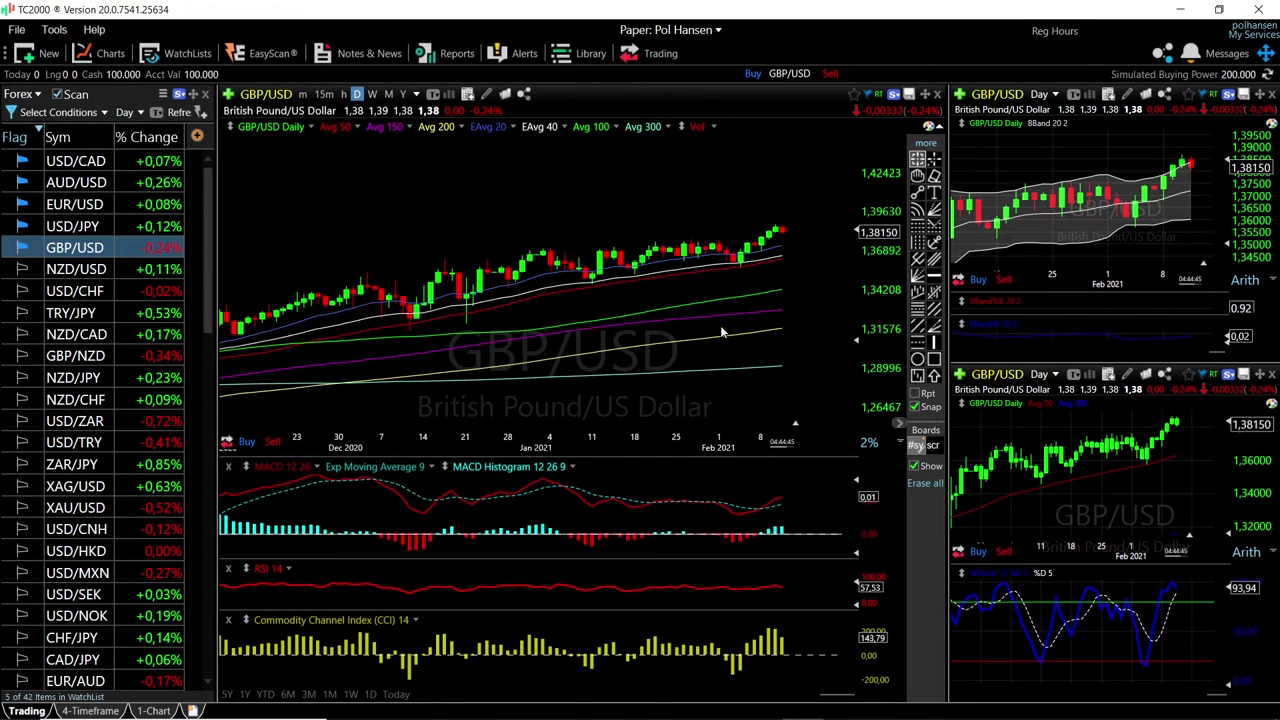
{"action": "scroll", "coordinate": [737, 283], "scroll_direction": "down", "scroll_amount": 2}
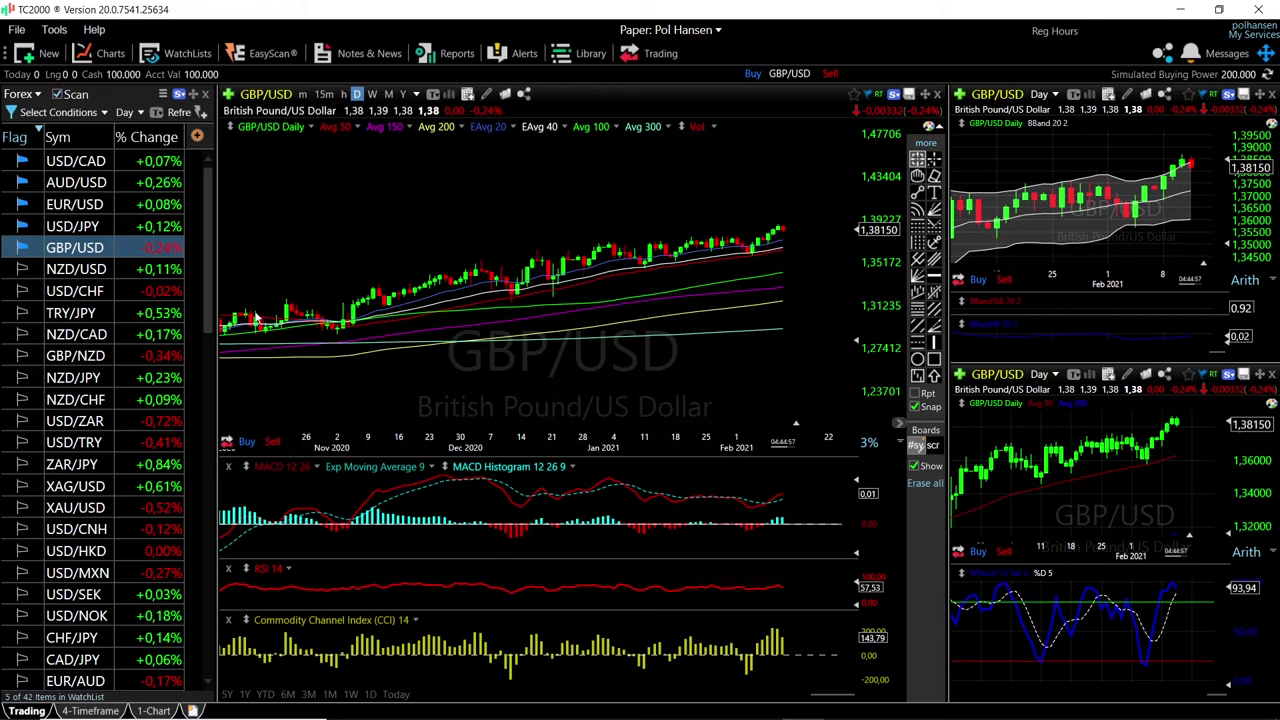
{"action": "scroll", "coordinate": [774, 234], "scroll_direction": "up", "scroll_amount": 5}
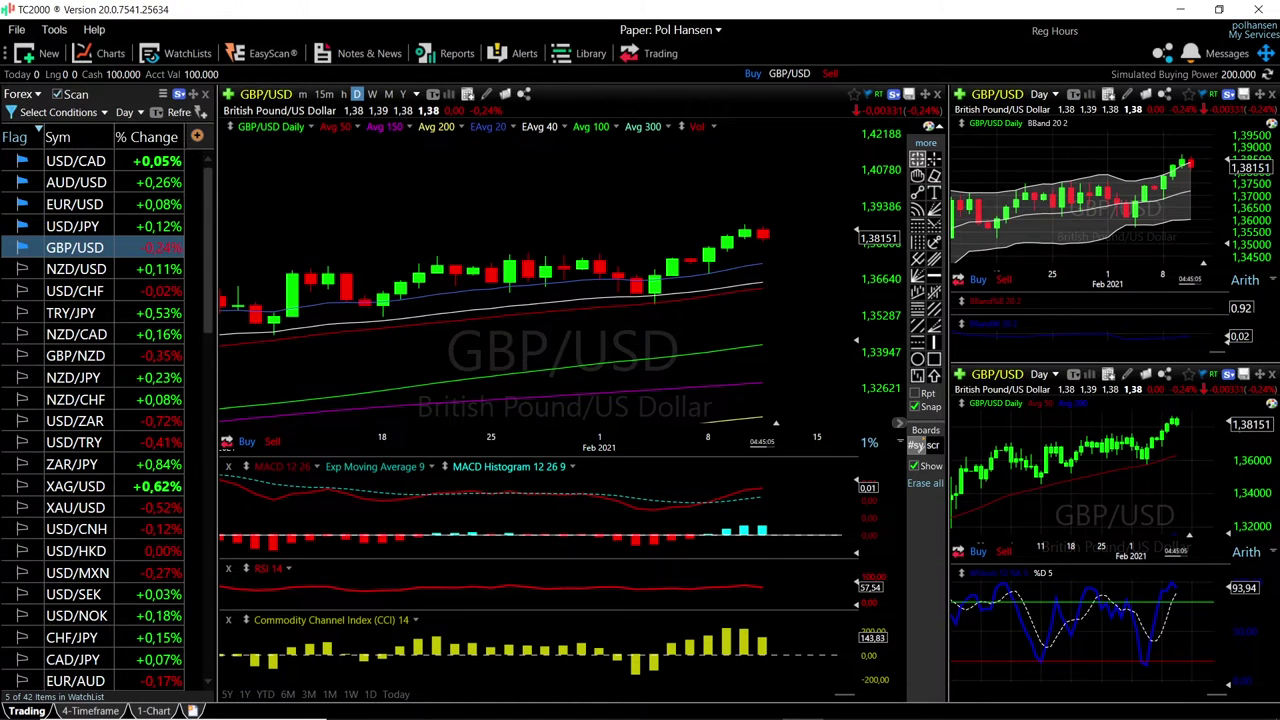
{"action": "mouse_move", "coordinate": [765, 295]}
{"action": "scroll", "coordinate": [795, 295], "scroll_direction": "down", "scroll_amount": 2}
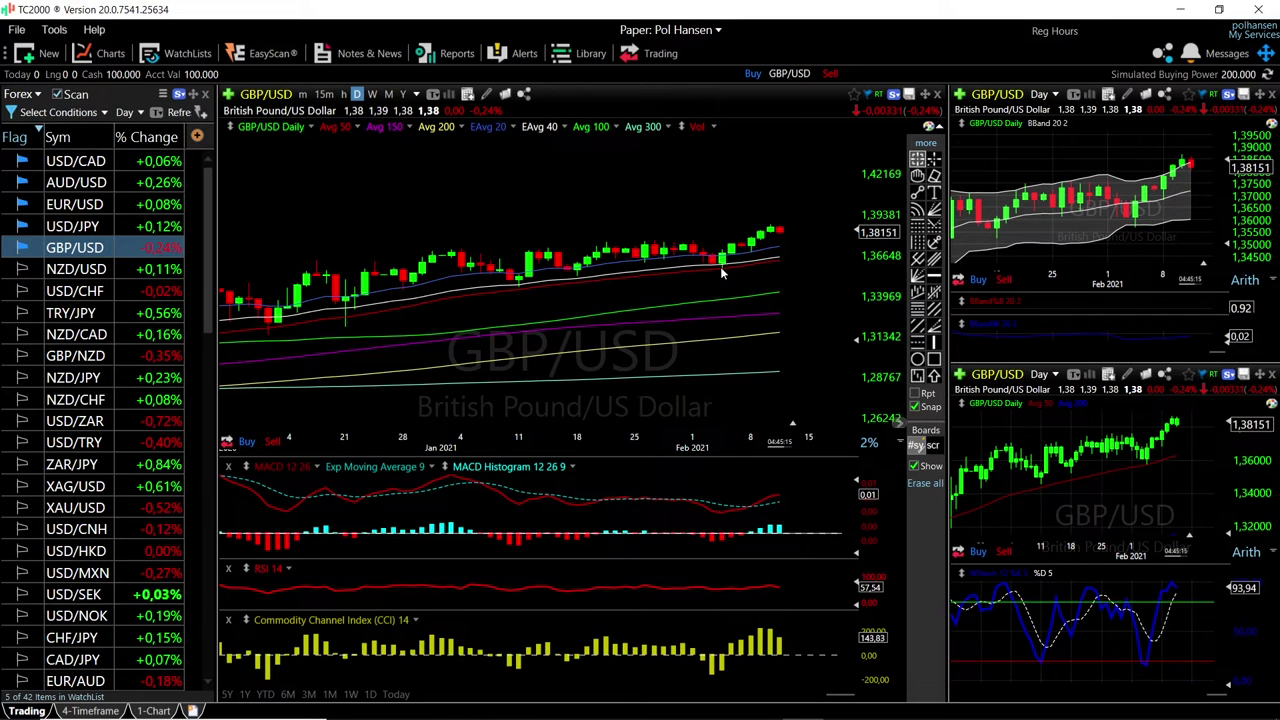
{"action": "scroll", "coordinate": [792, 257], "scroll_direction": "up", "scroll_amount": 3}
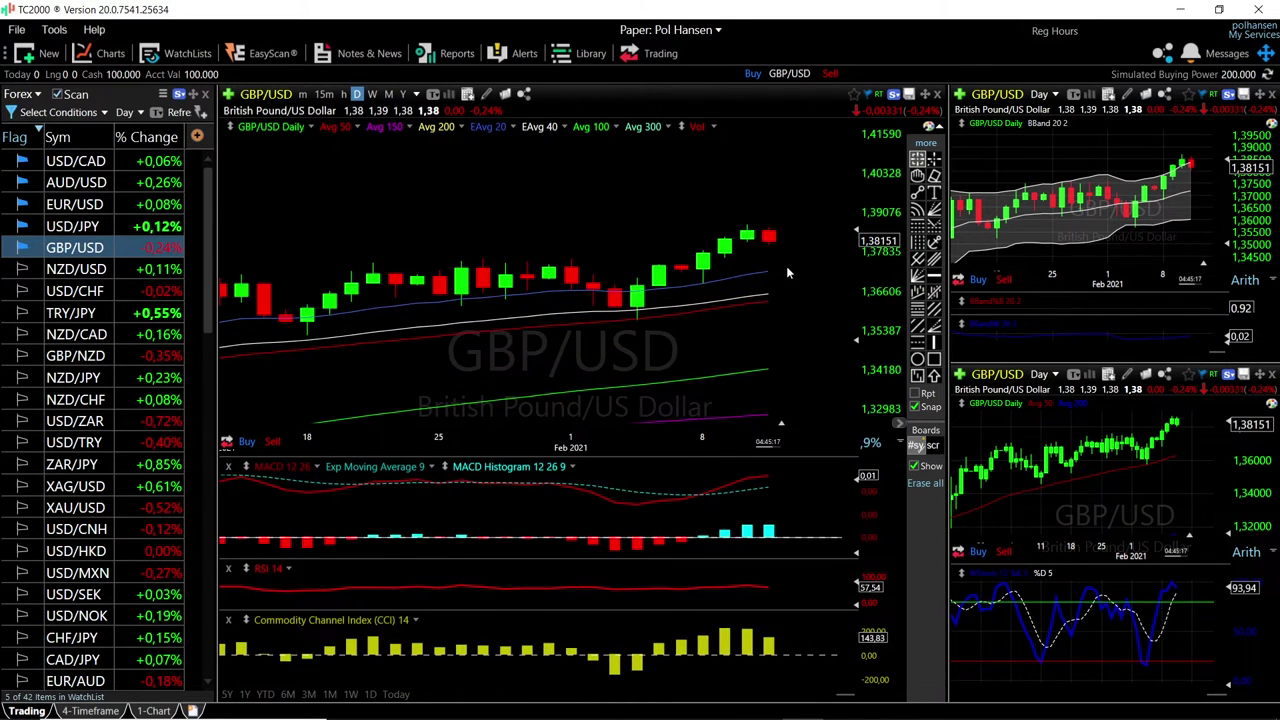
{"action": "left_click_drag", "start_coordinate": [769, 271], "coordinate": [769, 271]}
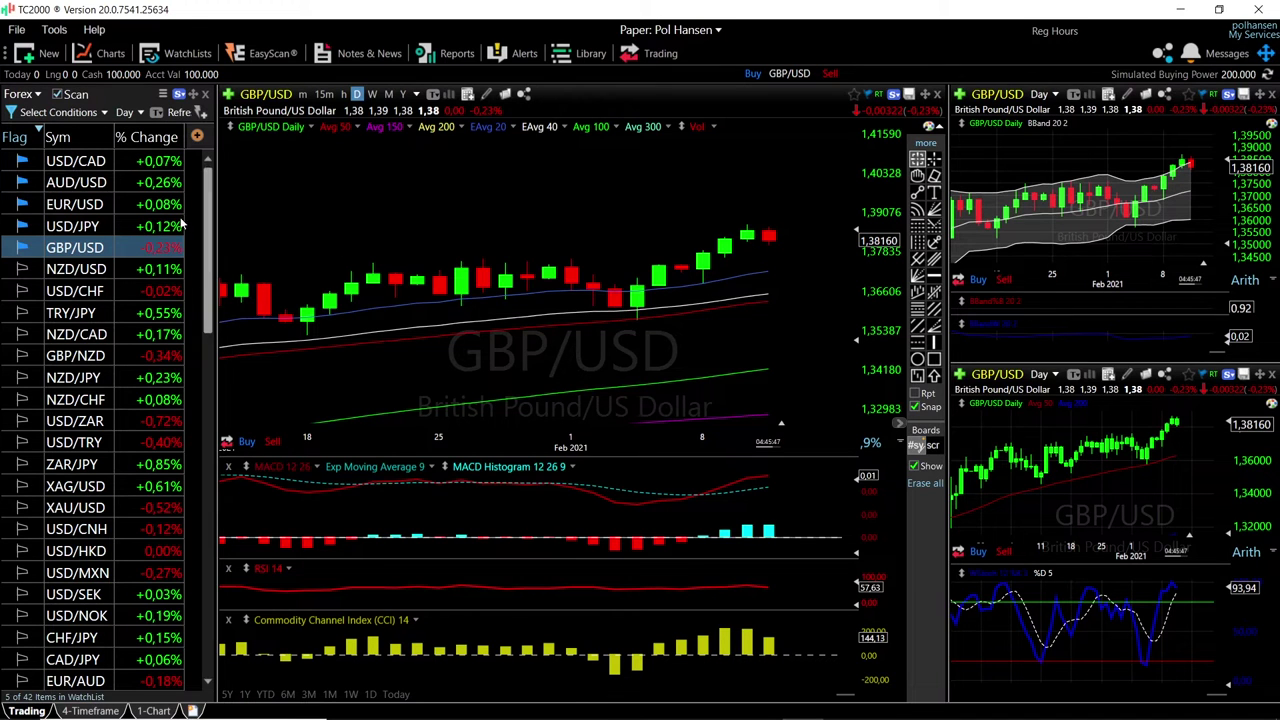
- Switch all charts to USD/JPY
{"action": "left_click", "coordinate": [95, 226]}
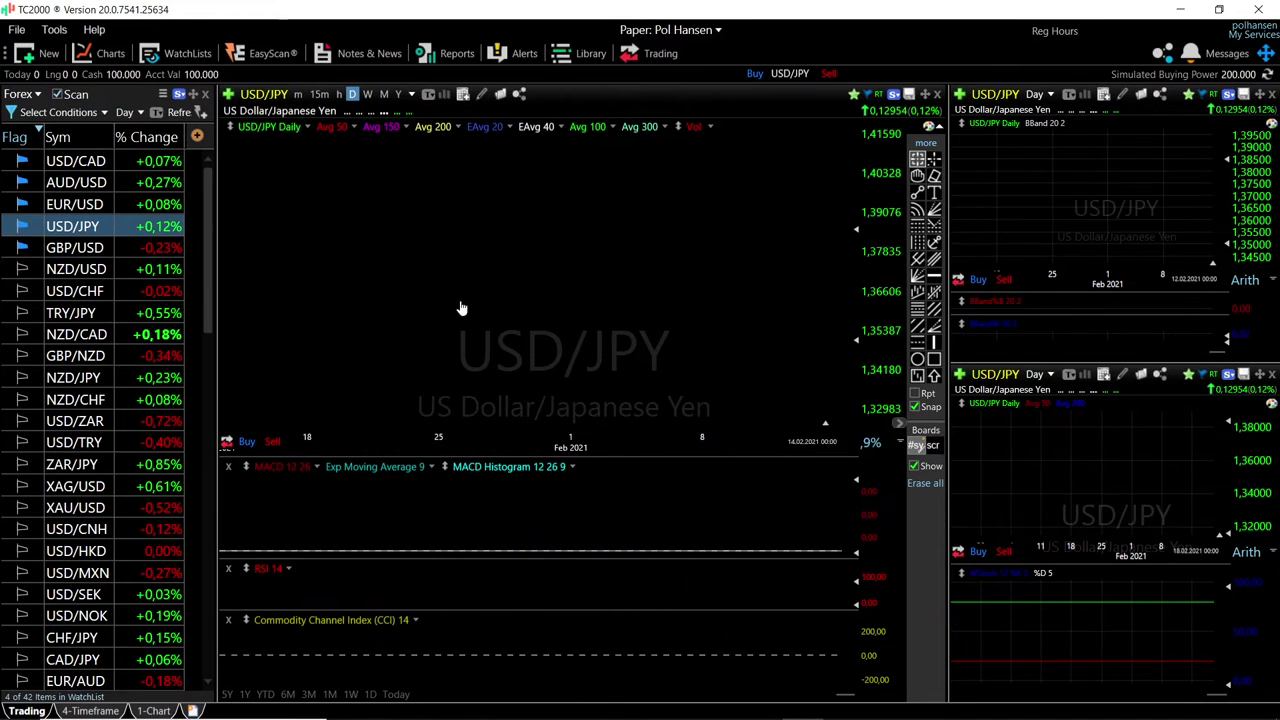
{"action": "scroll", "coordinate": [757, 238], "scroll_direction": "down", "scroll_amount": 5}
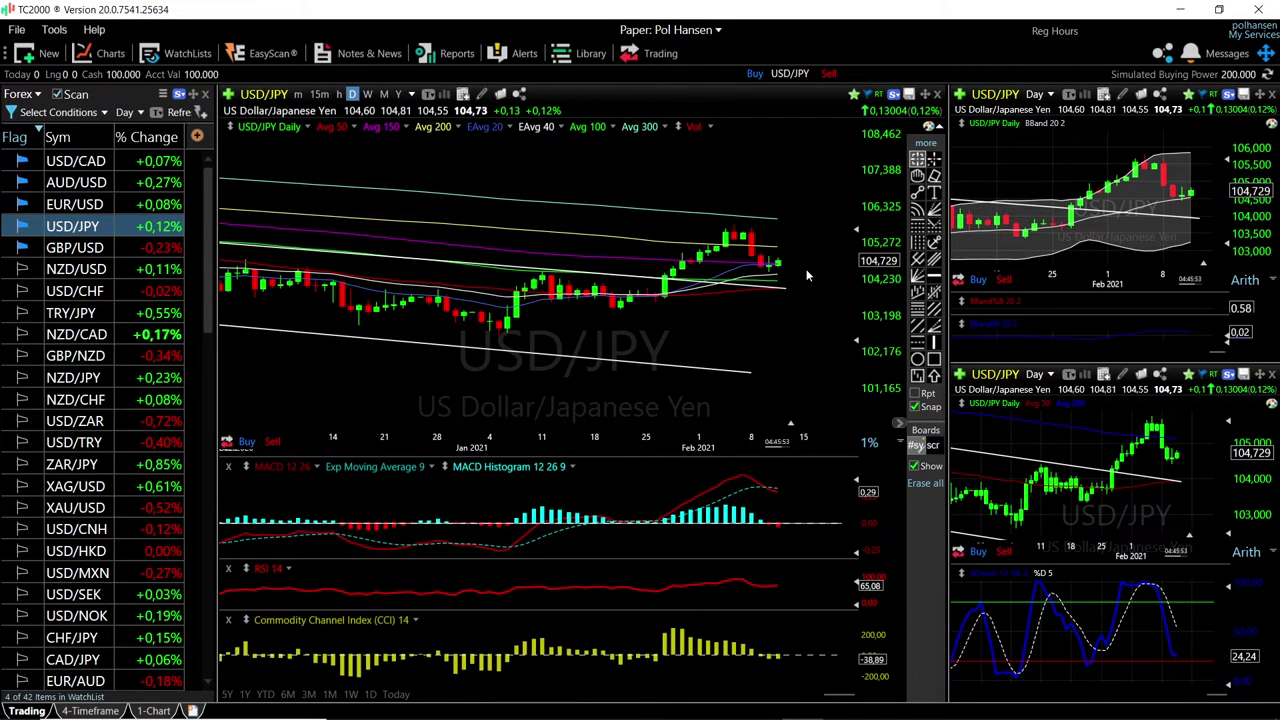
{"action": "scroll", "coordinate": [779, 263], "scroll_direction": "up", "scroll_amount": 2}
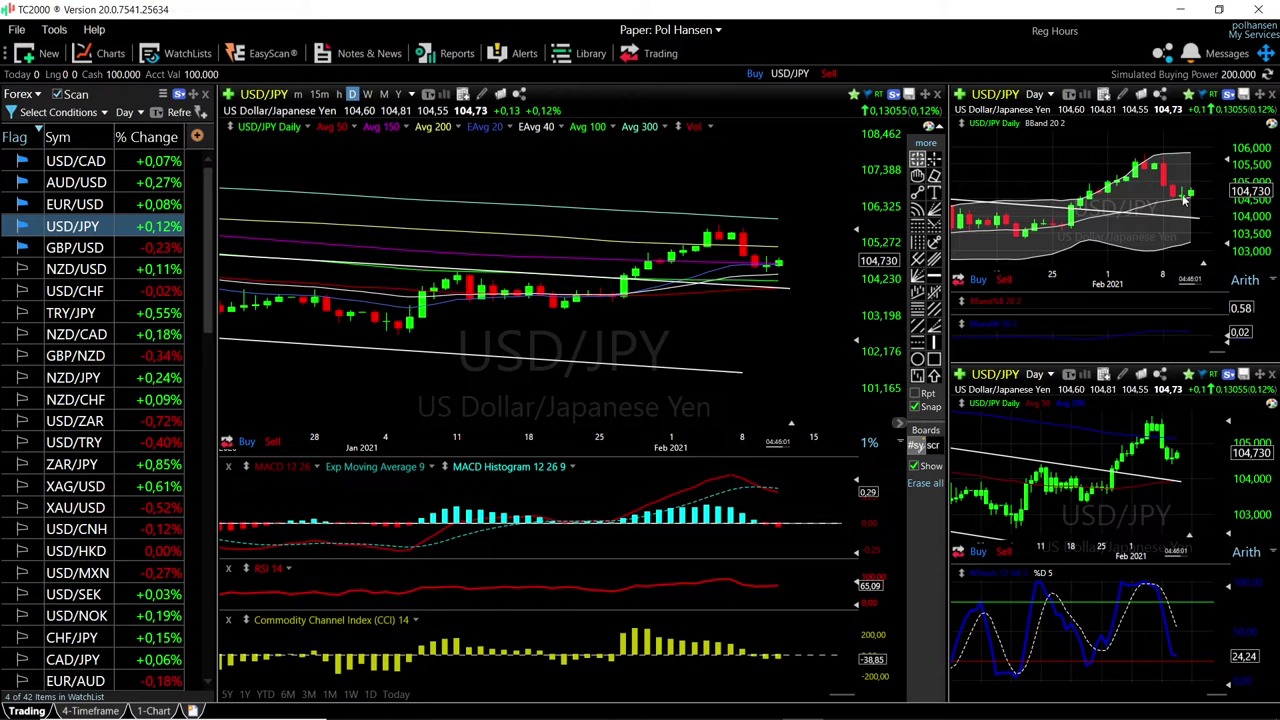
- Zoom the USD/JPY daily chart to frame its descending channel from December 2020 to February 2021
{"action": "scroll", "coordinate": [514, 343], "scroll_direction": "down", "scroll_amount": 2}
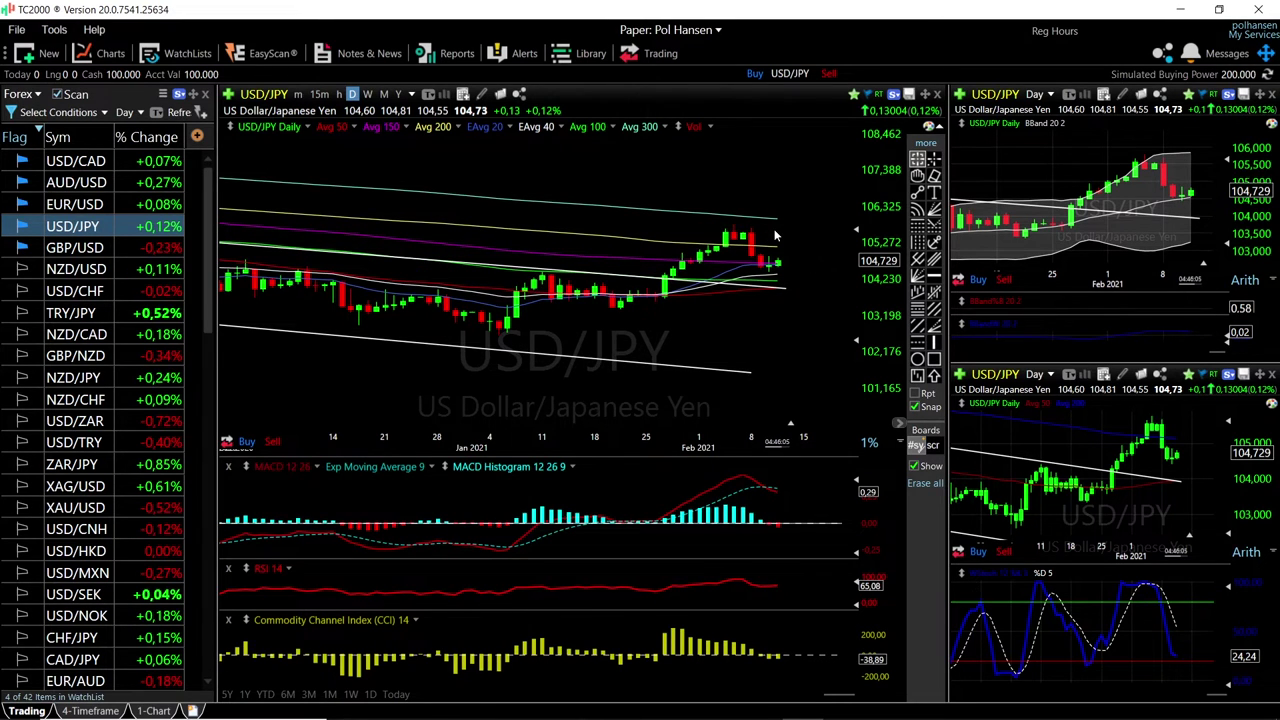
{"action": "scroll", "coordinate": [751, 238], "scroll_direction": "down", "scroll_amount": 3}
{"action": "scroll", "coordinate": [752, 240], "scroll_direction": "down", "scroll_amount": 2}
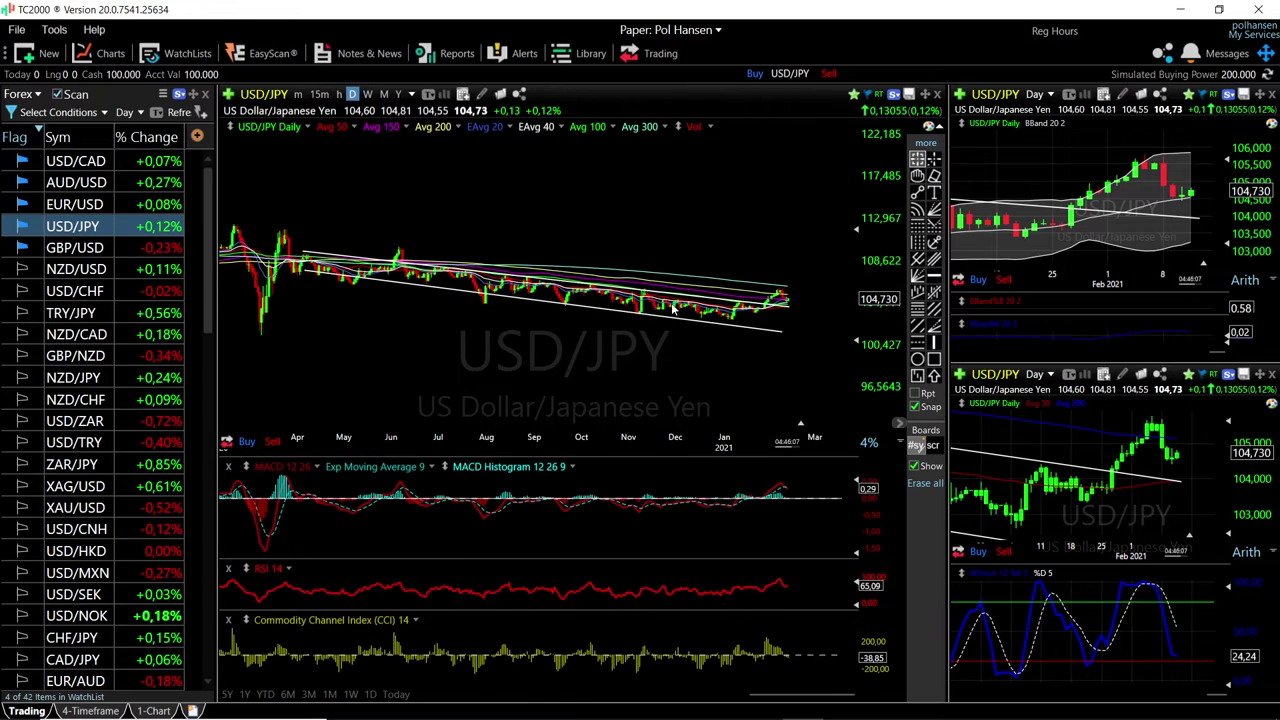
{"action": "scroll", "coordinate": [716, 316], "scroll_direction": "up", "scroll_amount": 4}
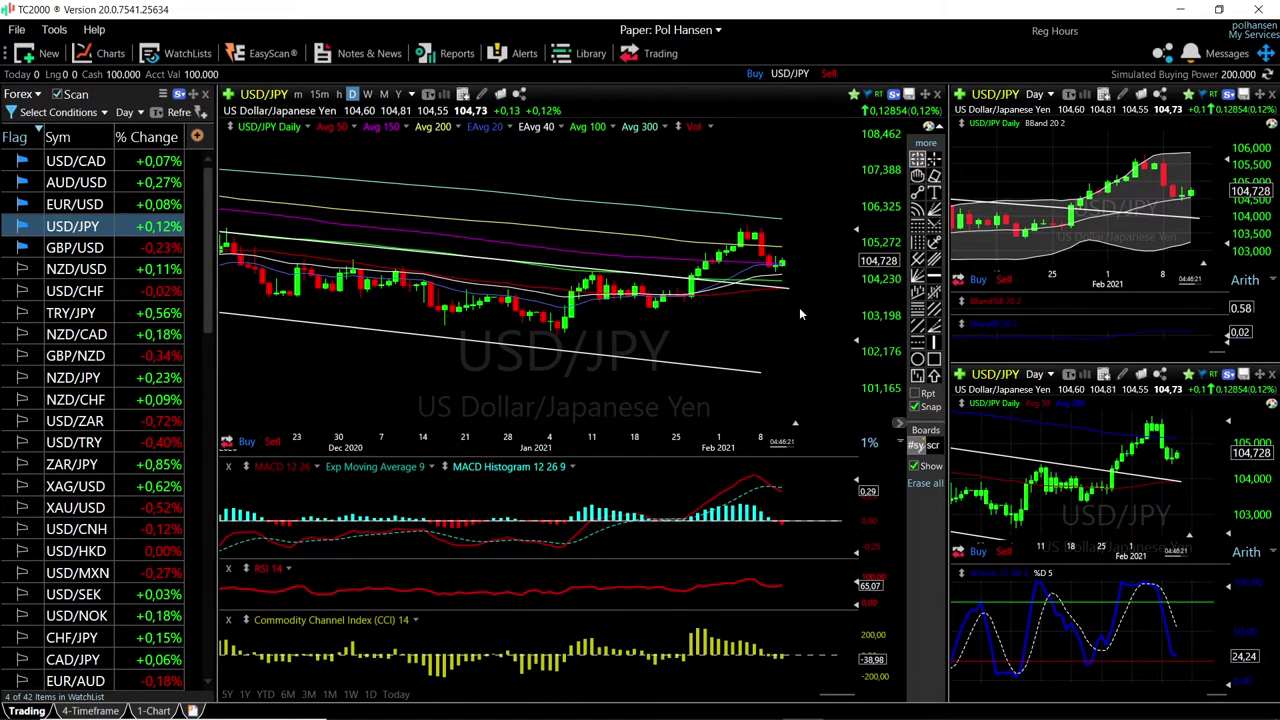
{"action": "scroll", "coordinate": [772, 272], "scroll_direction": "down", "scroll_amount": 1}
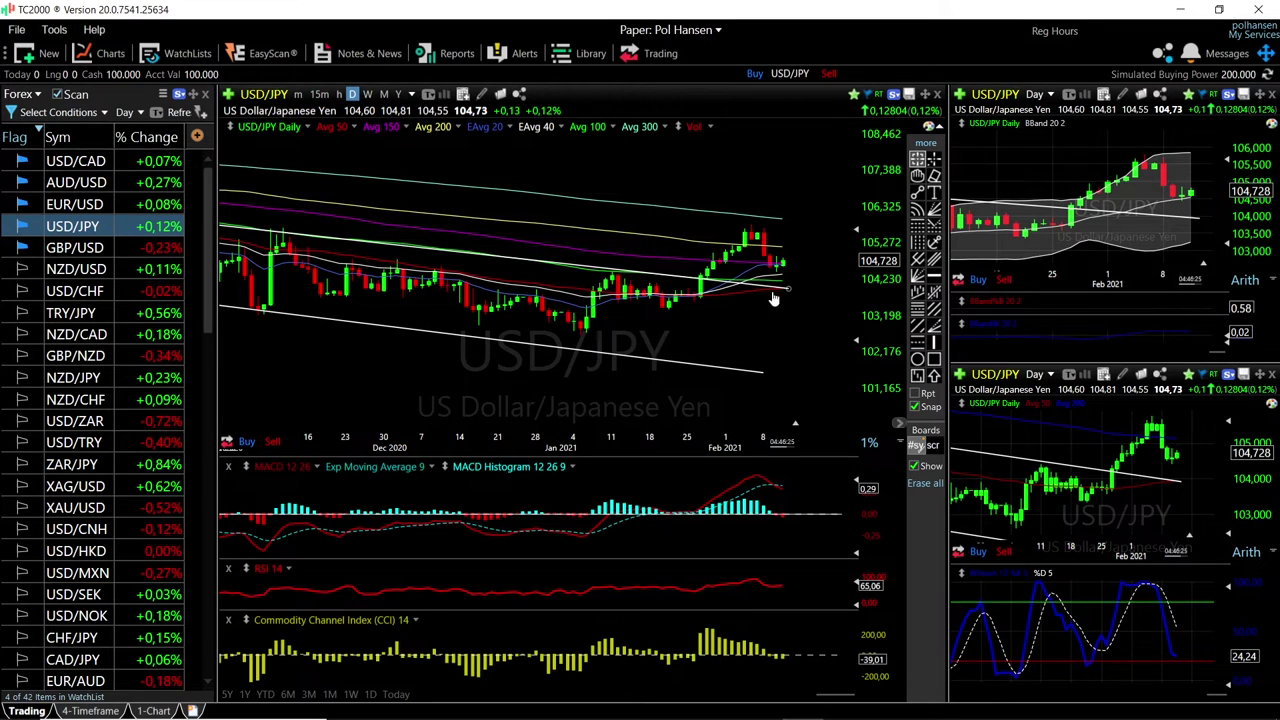
{"action": "scroll", "coordinate": [768, 252], "scroll_direction": "up", "scroll_amount": 4}
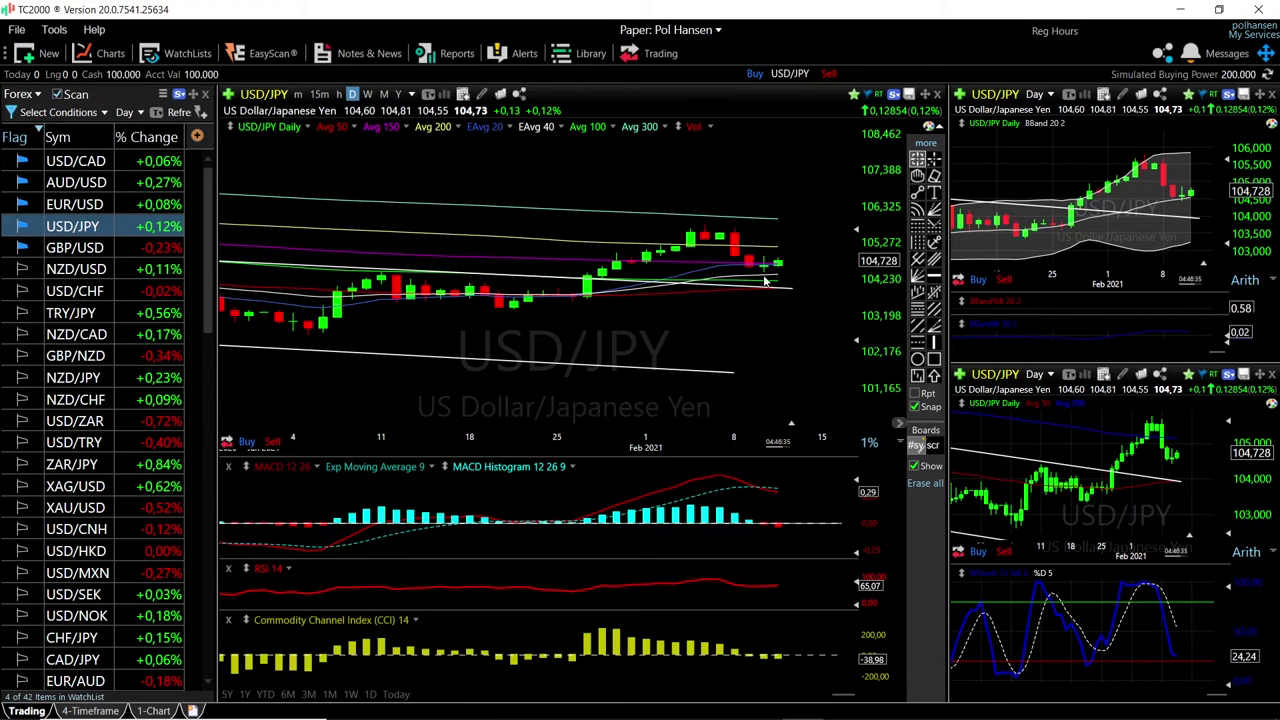
{"action": "scroll", "coordinate": [762, 222], "scroll_direction": "down", "scroll_amount": 3}
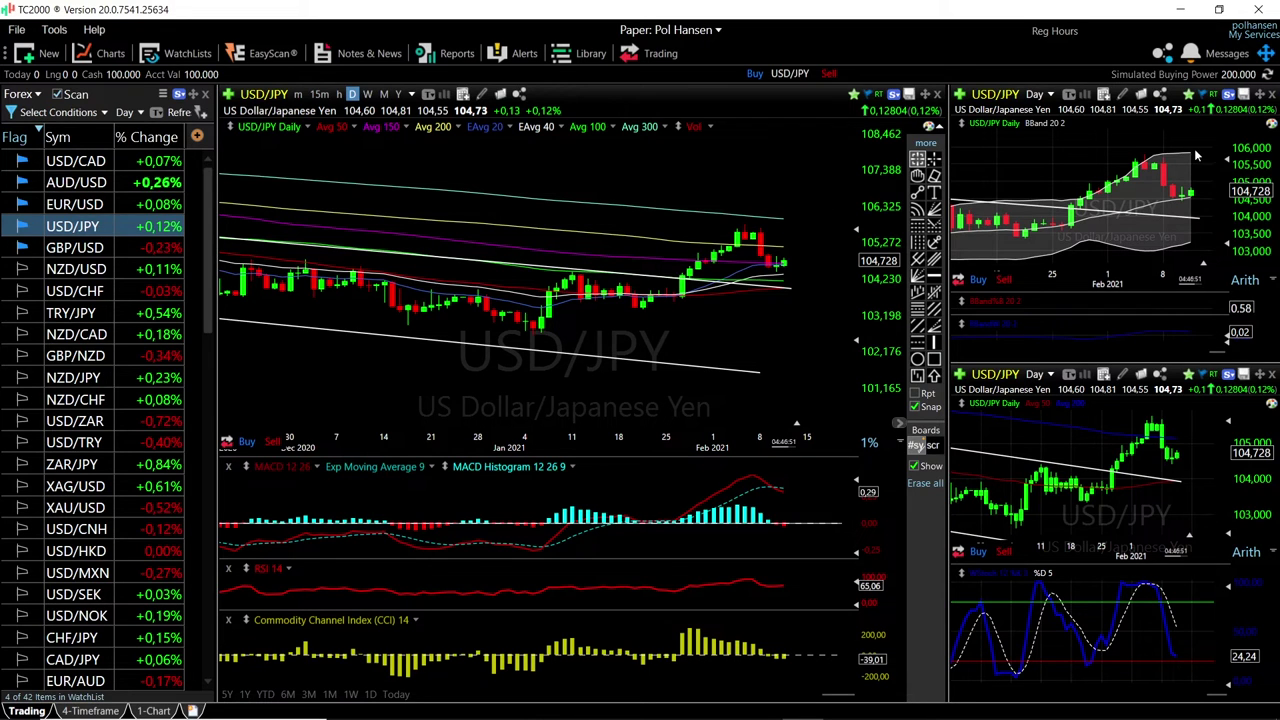
- Dismiss the crosshair data readout and switch the charts to EUR/USD
{"action": "mouse_move", "coordinate": [1190, 153]}
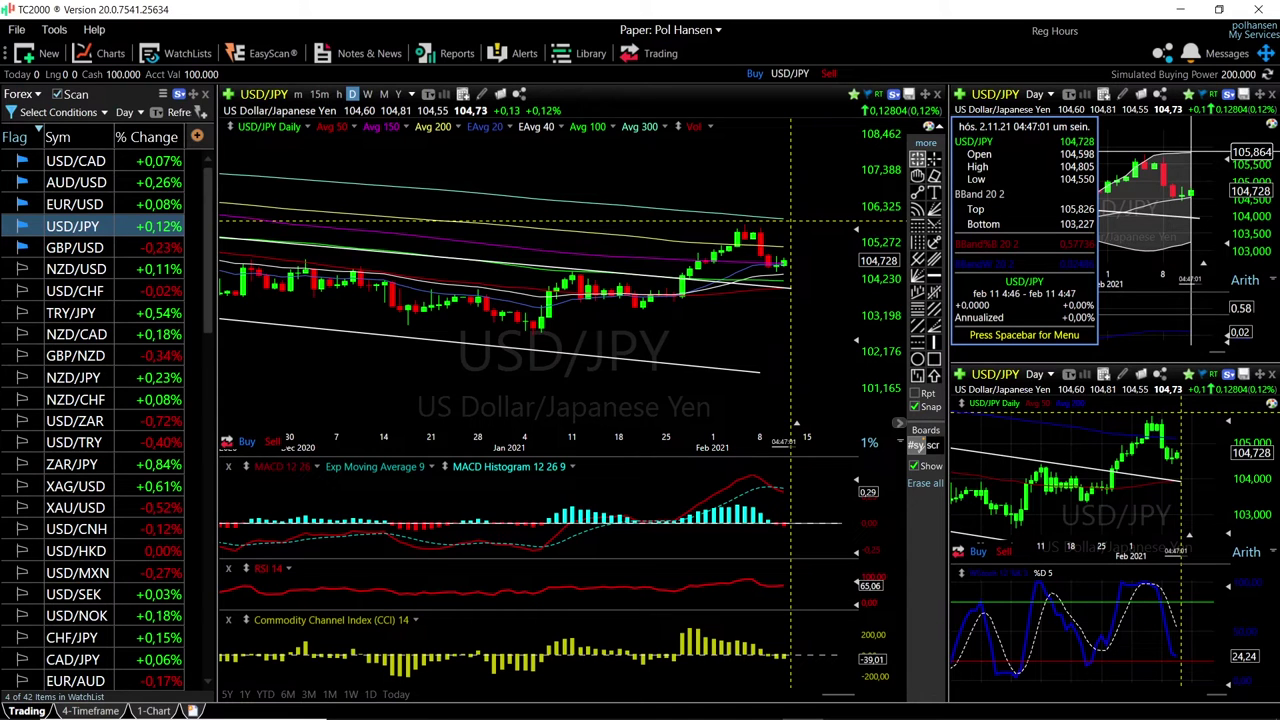
{"action": "middle_click", "coordinate": [750, 300]}
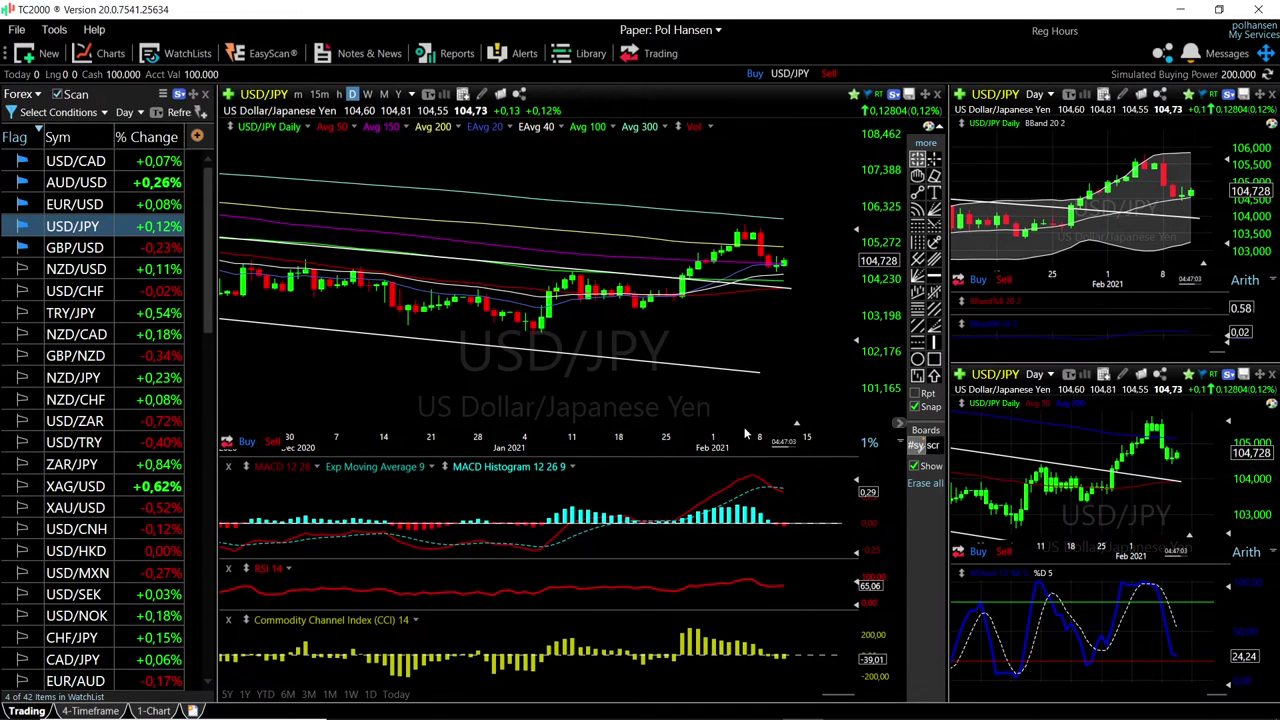
{"action": "left_click", "coordinate": [80, 204]}
{"action": "scroll", "coordinate": [794, 276], "scroll_direction": "up", "scroll_amount": 2}
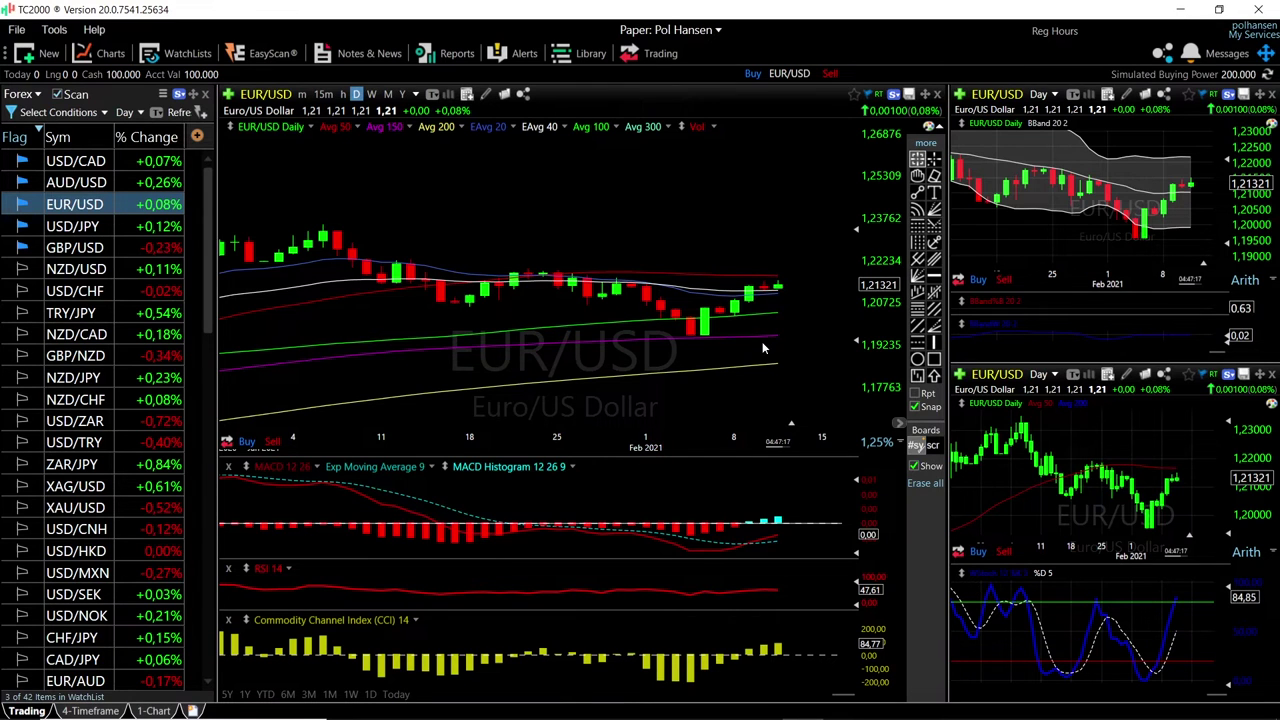
{"action": "scroll", "coordinate": [762, 348], "scroll_direction": "down", "scroll_amount": 4}
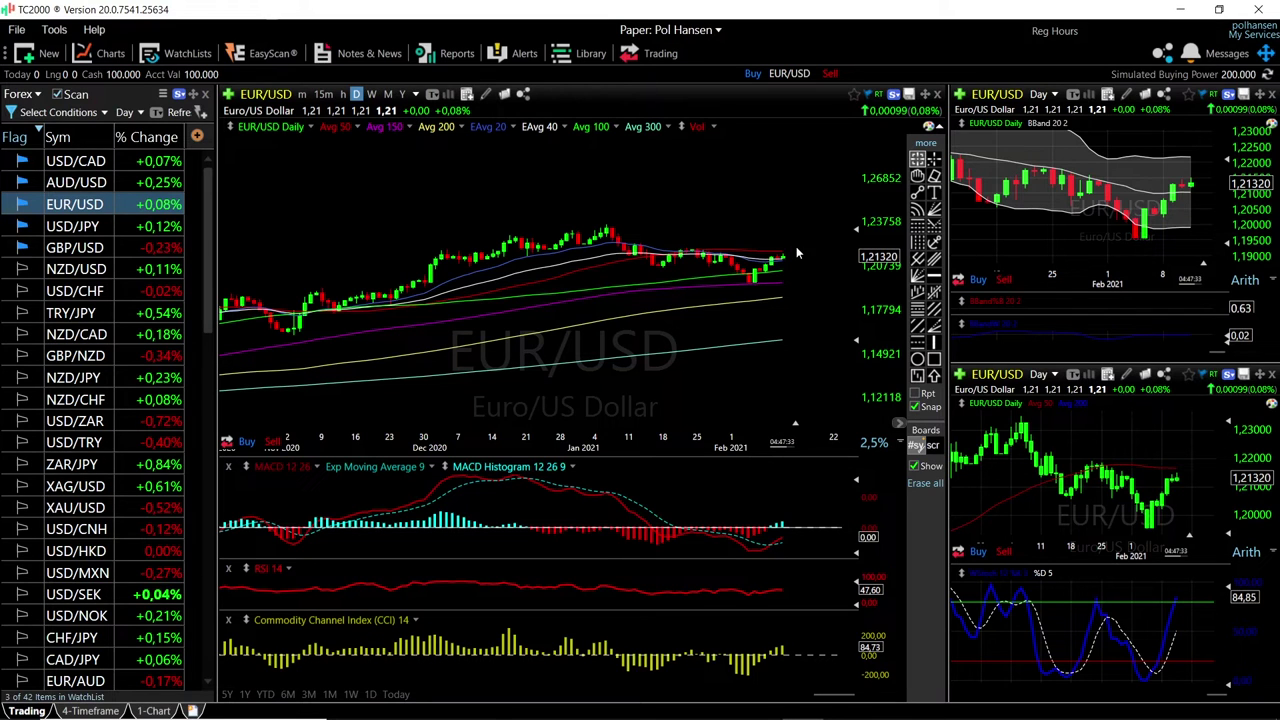
{"action": "scroll", "coordinate": [795, 242], "scroll_direction": "up", "scroll_amount": 3}
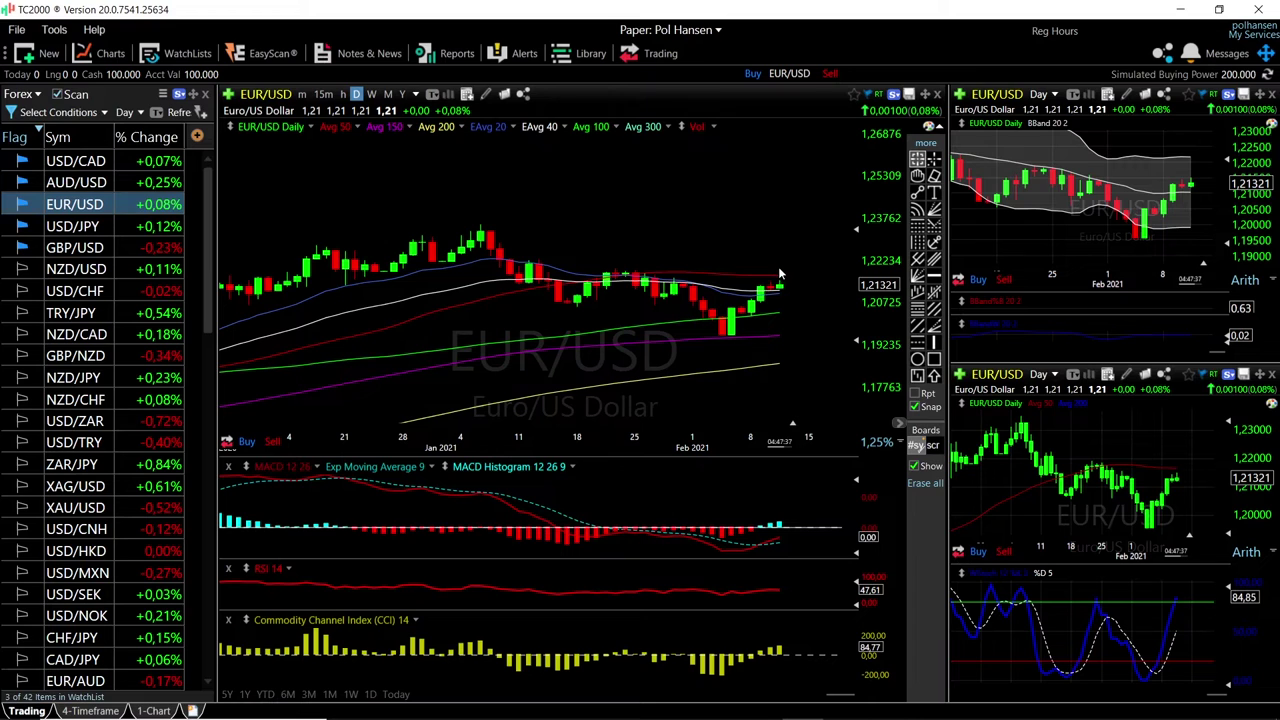
{"action": "mouse_move", "coordinate": [490, 224]}
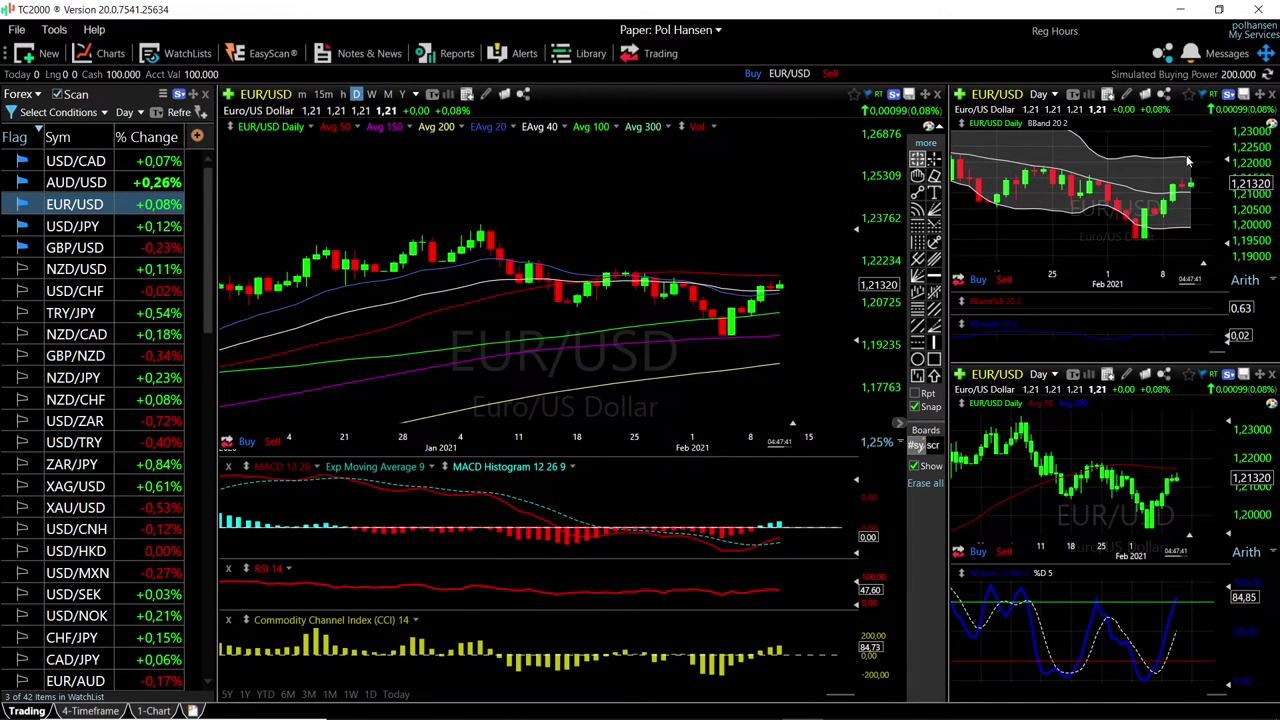
{"action": "mouse_move", "coordinate": [1190, 157]}
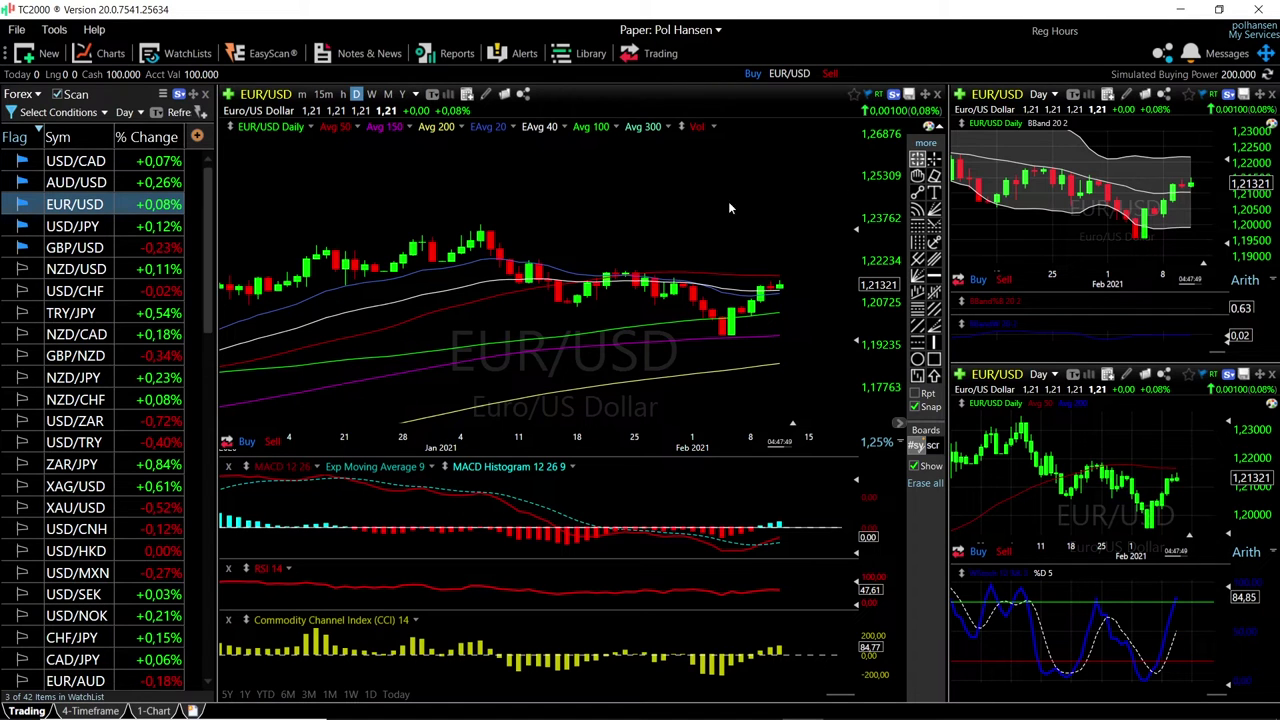
- Switch all charts to AUD/USD and read the recent bar values on the upper-right chart
{"action": "left_click", "coordinate": [96, 186]}
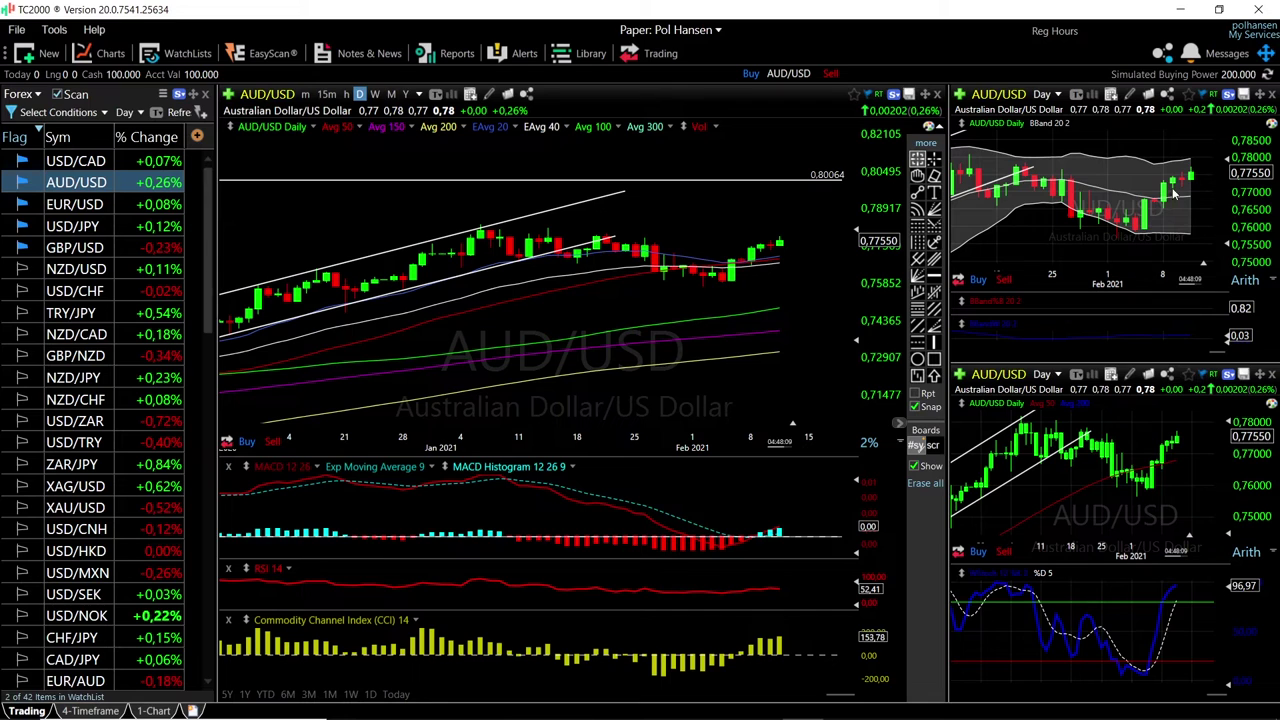
{"action": "left_click", "coordinate": [1147, 232]}
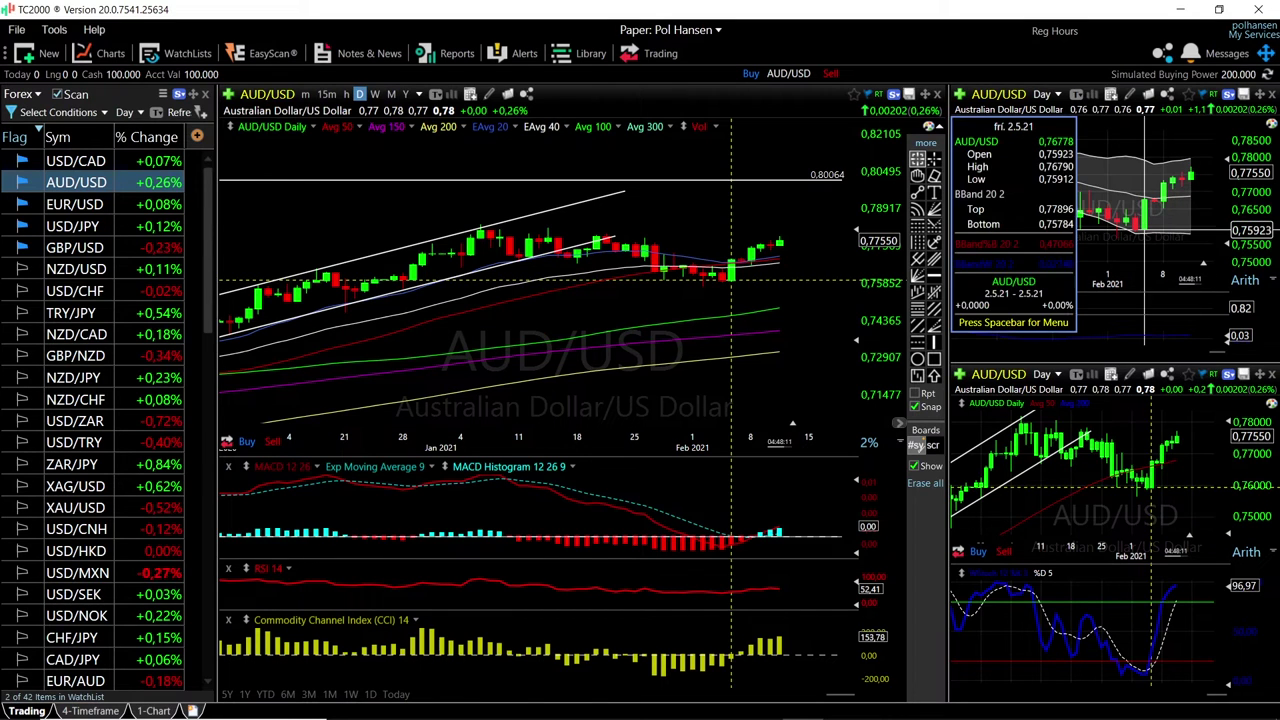
{"action": "left_click_drag", "start_coordinate": [1146, 231], "coordinate": [1162, 205]}
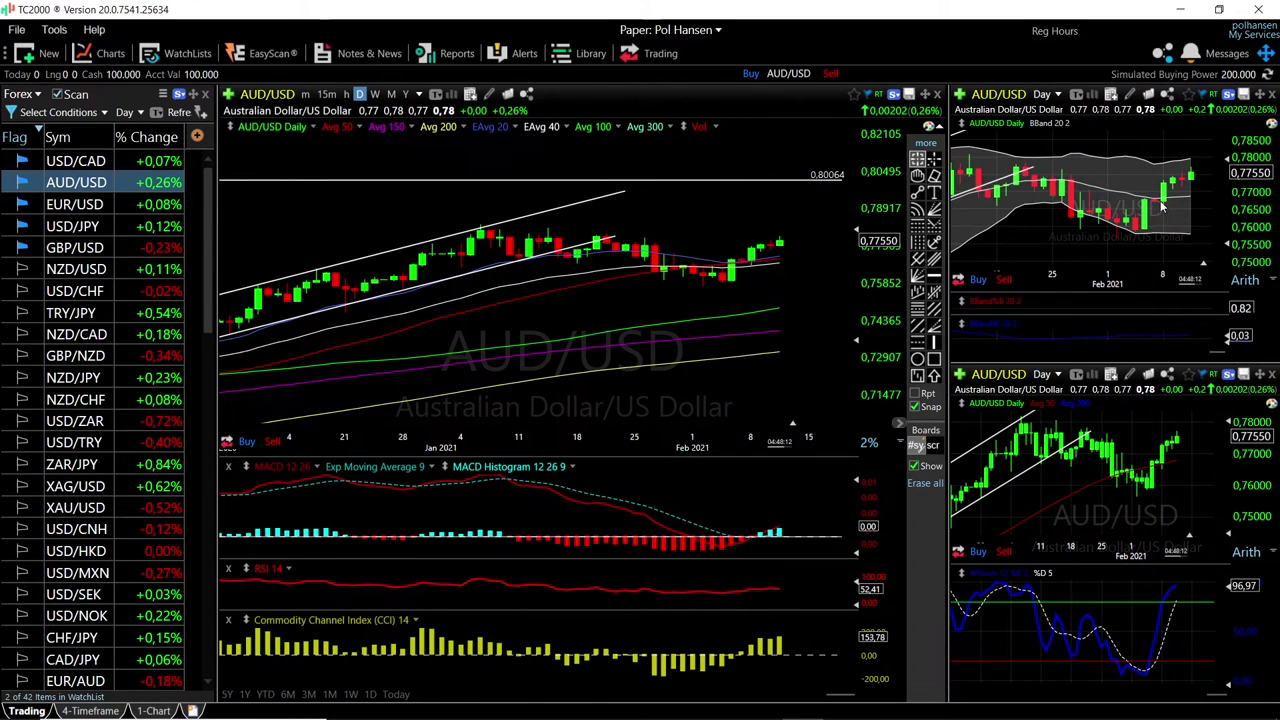
{"action": "left_click", "coordinate": [1190, 158]}
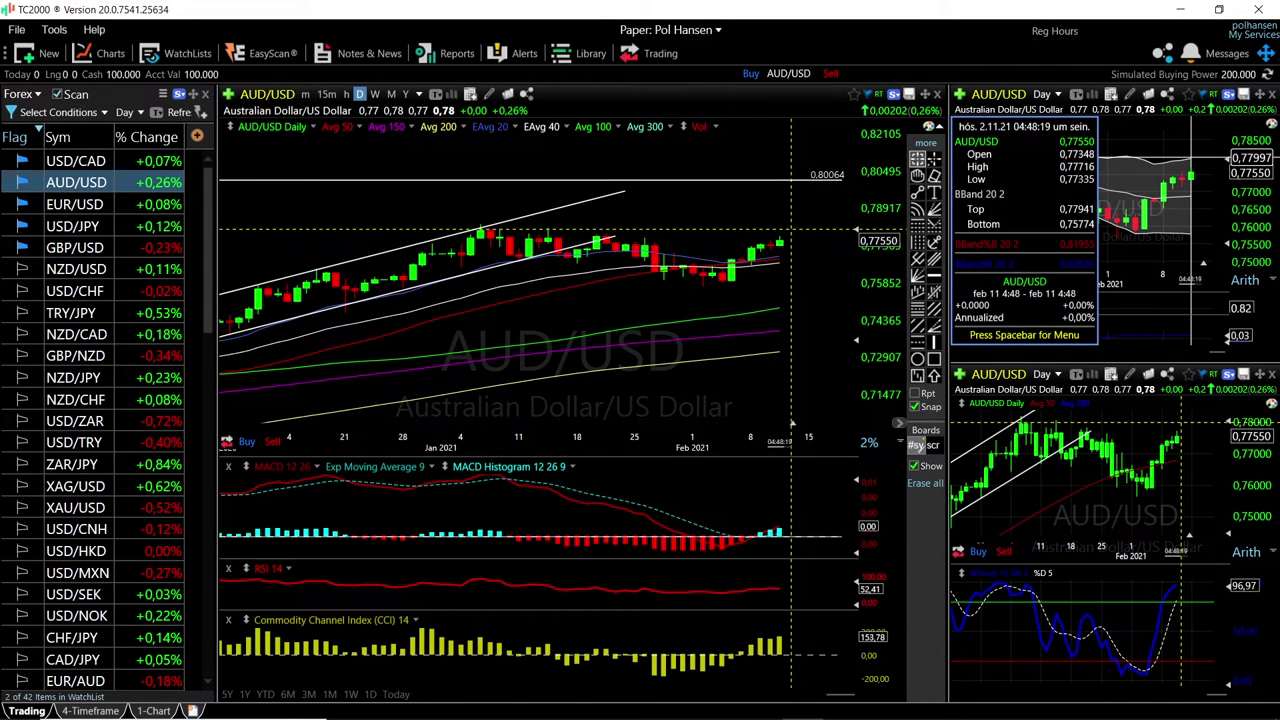
{"action": "left_click_drag", "start_coordinate": [1190, 158], "coordinate": [1188, 160]}
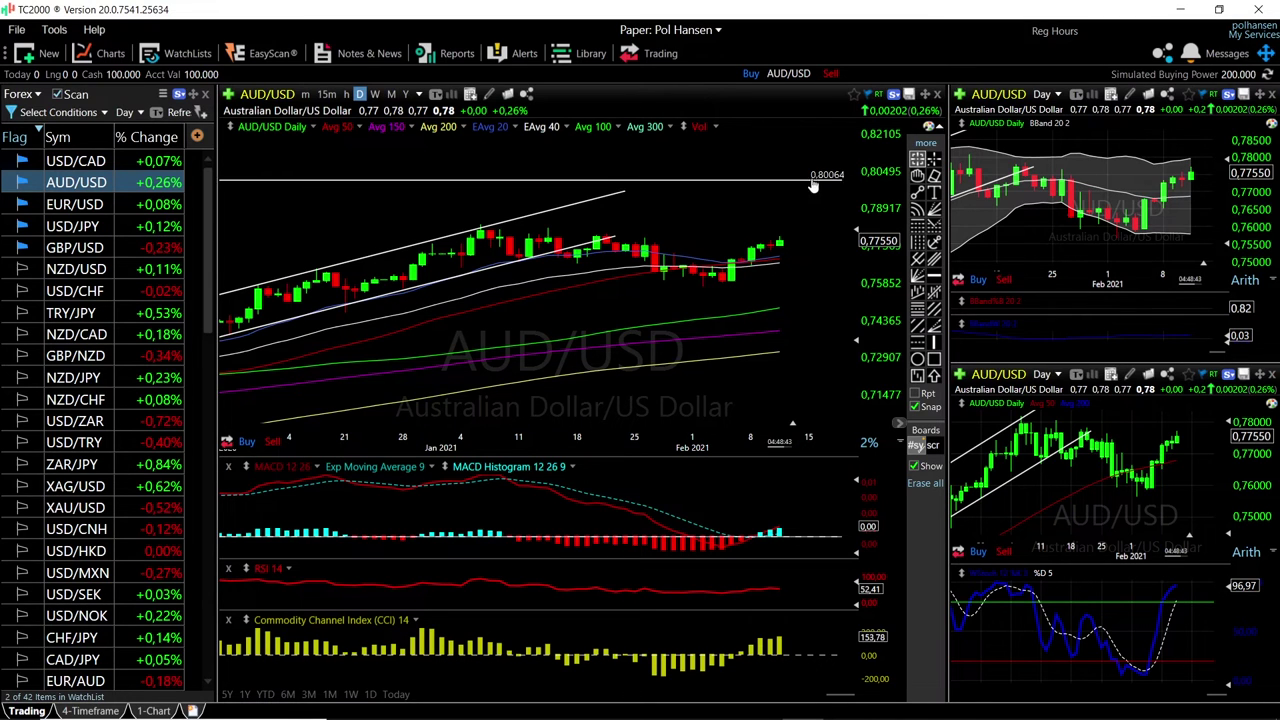
- Switch all charts to USD/CAD
{"action": "left_click", "coordinate": [101, 163]}
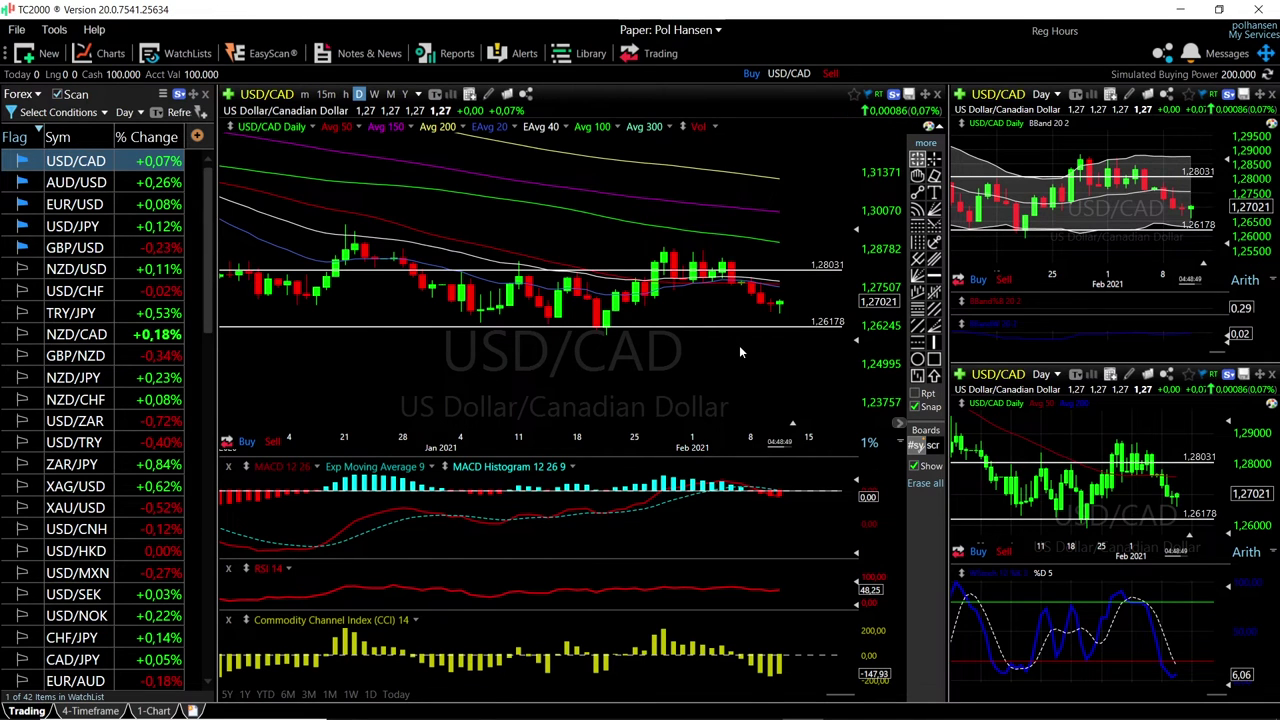
{"action": "scroll", "coordinate": [739, 345], "scroll_direction": "up", "scroll_amount": 2}
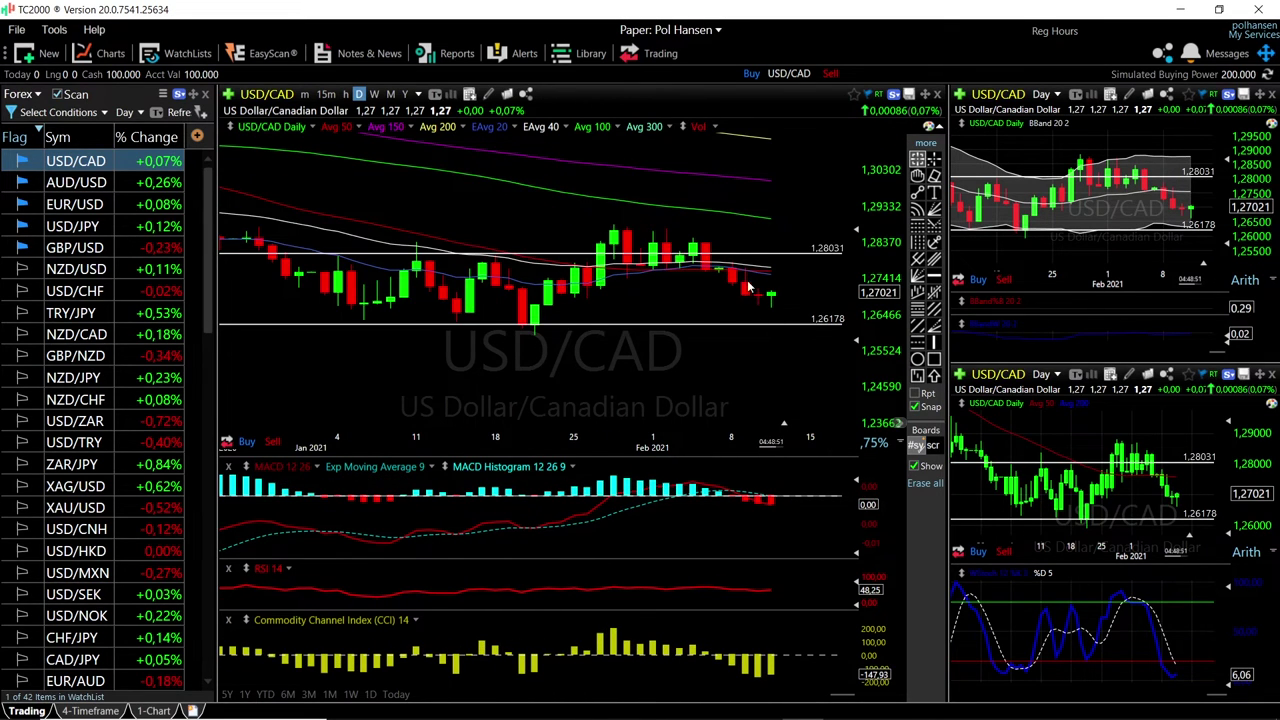
{"action": "scroll", "coordinate": [786, 302], "scroll_direction": "down", "scroll_amount": 3}
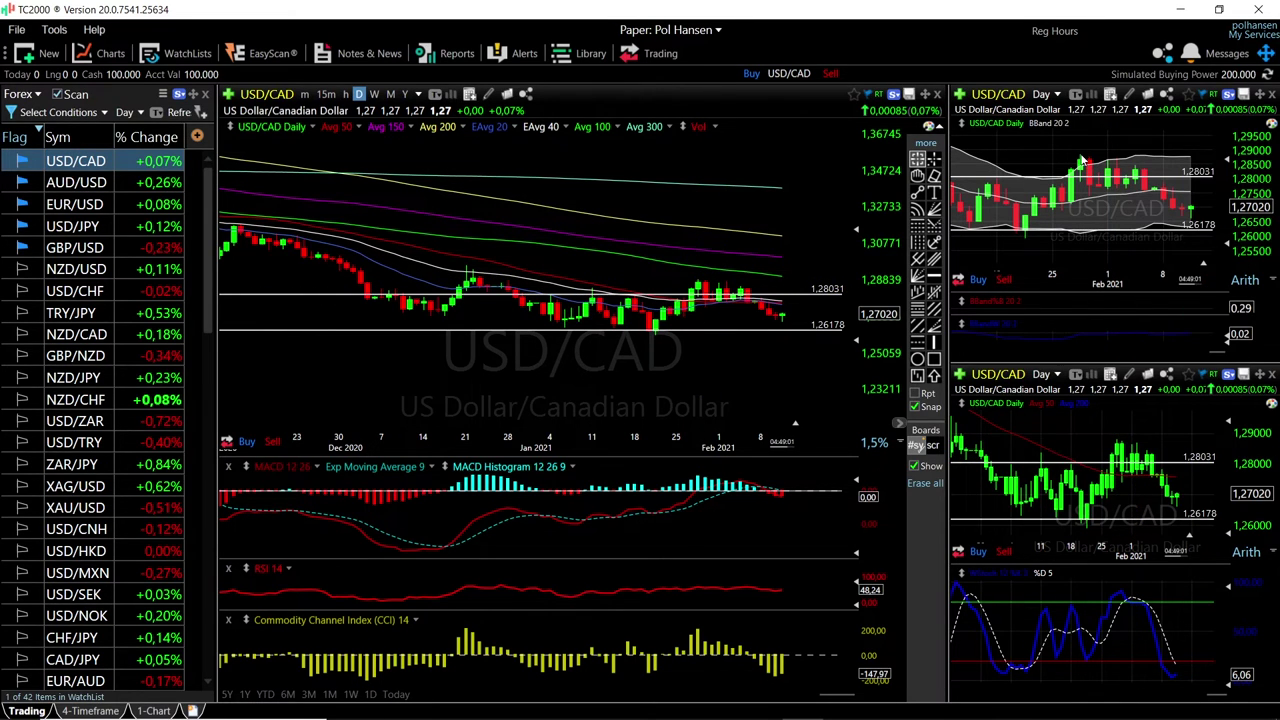
- Measure the USD/CAD price change from 1.28.21 to 2.10.21 on the upper-right chart
{"action": "mouse_move", "coordinate": [1081, 160]}
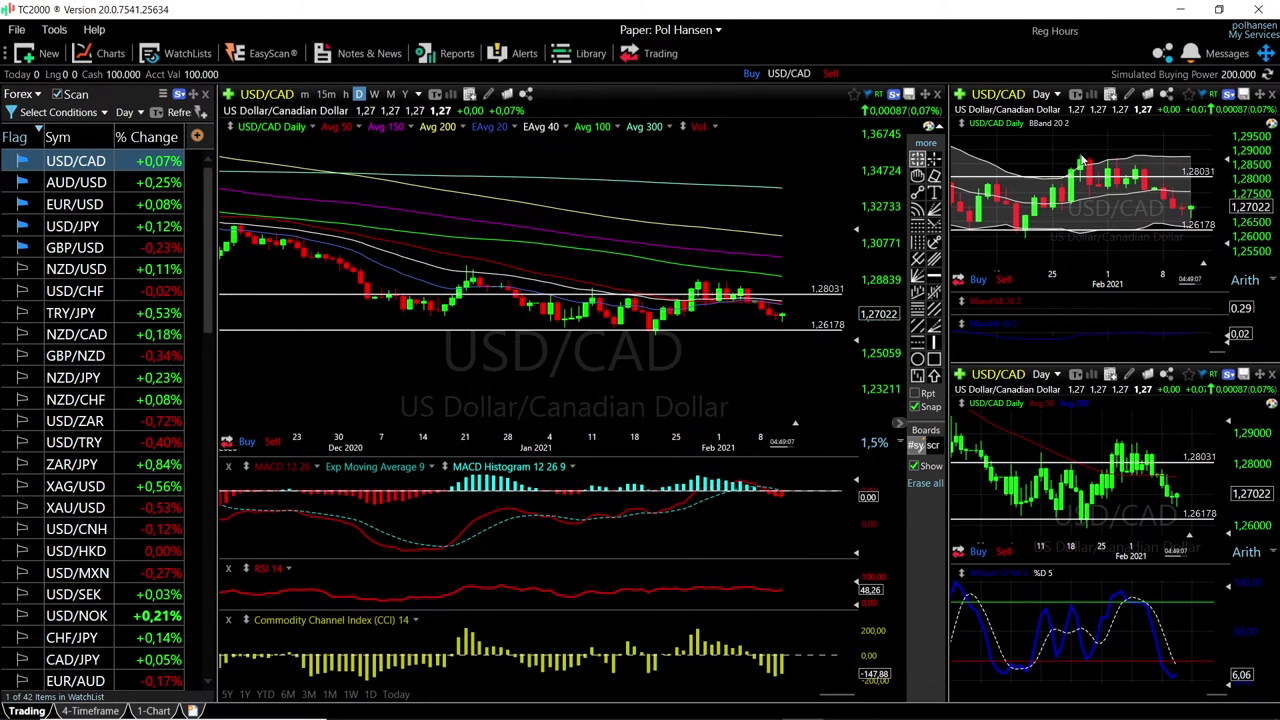
{"action": "left_click_drag", "start_coordinate": [1115, 175], "coordinate": [1190, 218]}
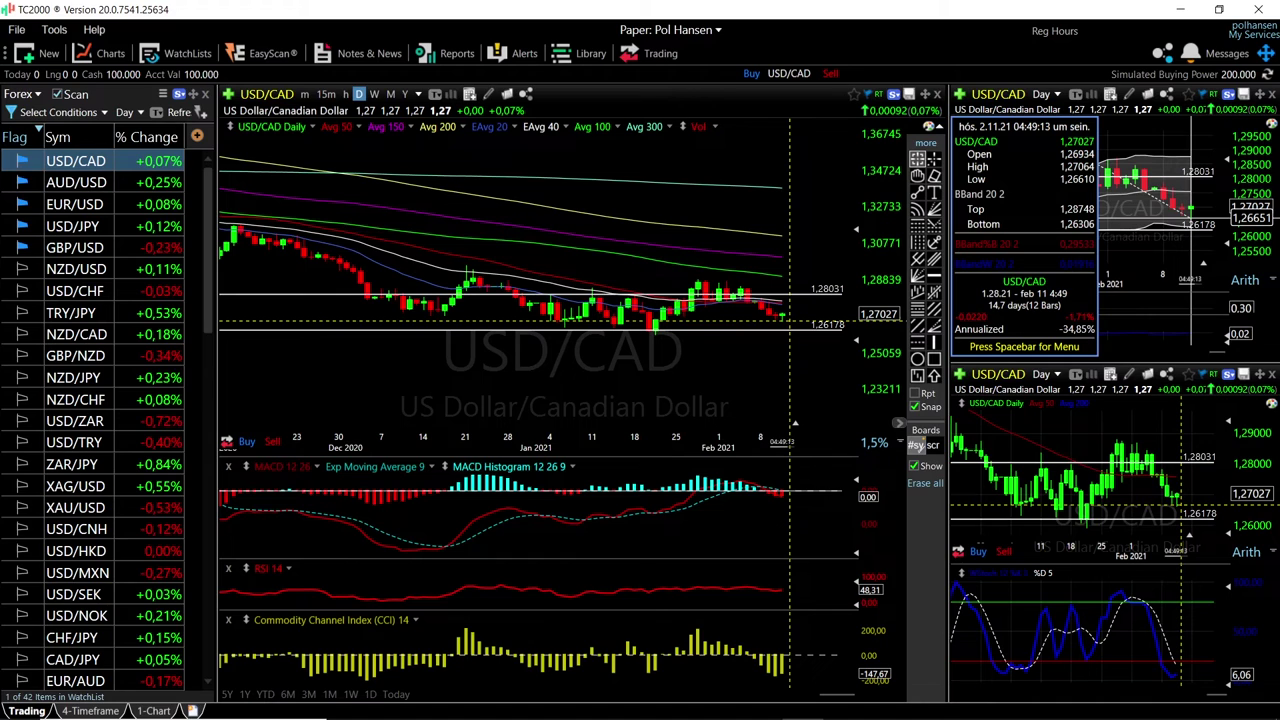
{"action": "left_click_drag", "start_coordinate": [1190, 218], "coordinate": [1192, 212]}
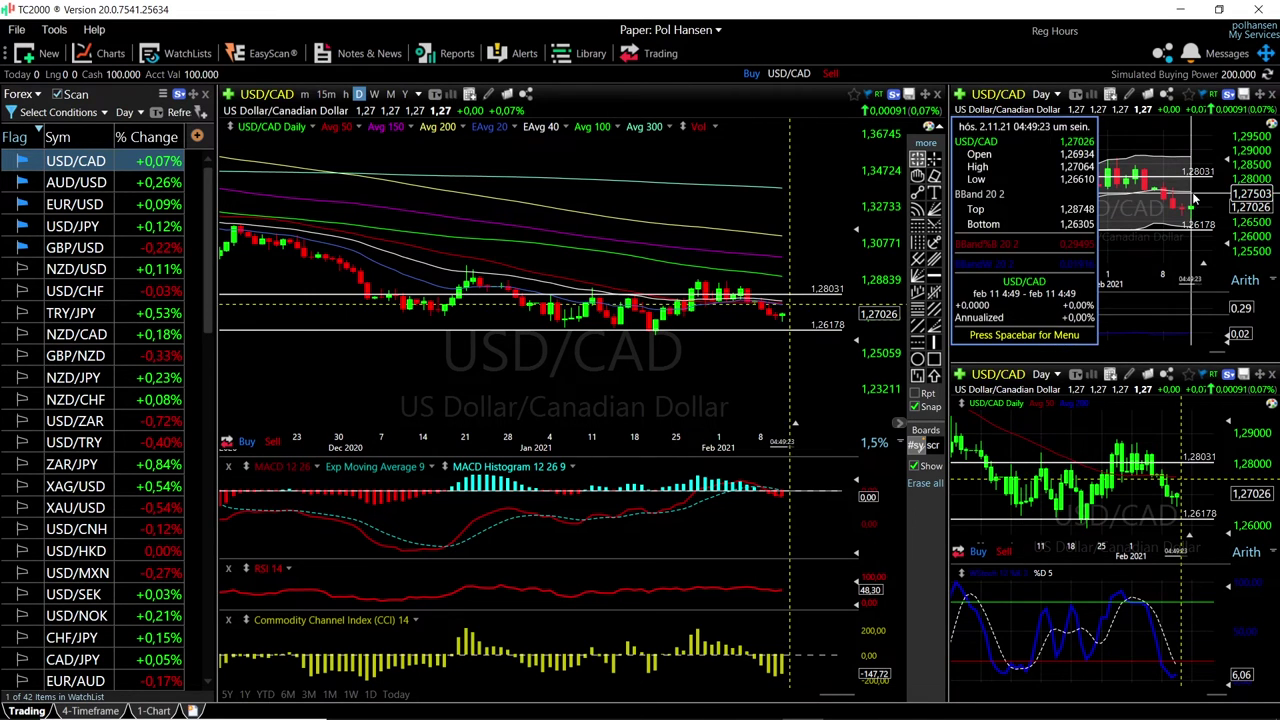
- Erase the horizontal line at 1.28031, keeping the 1.26178 support line
{"action": "mouse_move", "coordinate": [1190, 190]}
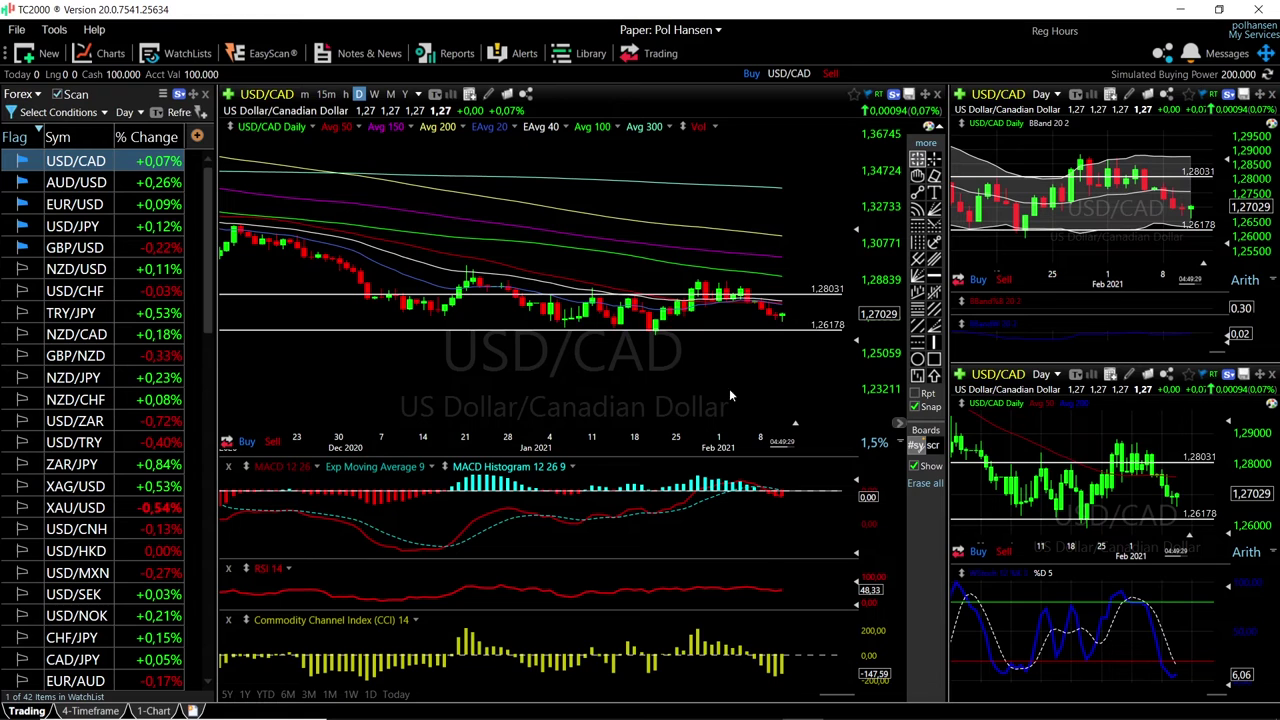
{"action": "scroll", "coordinate": [696, 392], "scroll_direction": "up", "scroll_amount": 2}
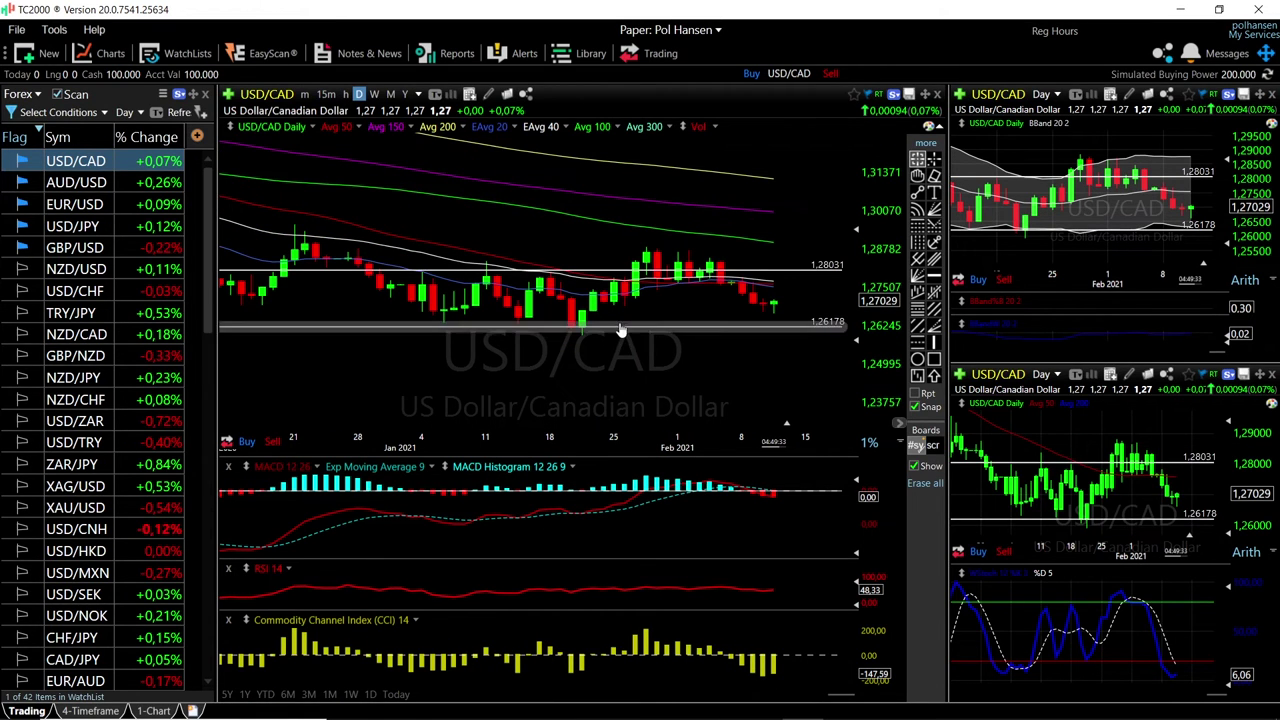
{"action": "left_click", "coordinate": [934, 175]}
{"action": "left_click", "coordinate": [818, 266]}
{"action": "scroll", "coordinate": [812, 374], "scroll_direction": "down", "scroll_amount": 1}
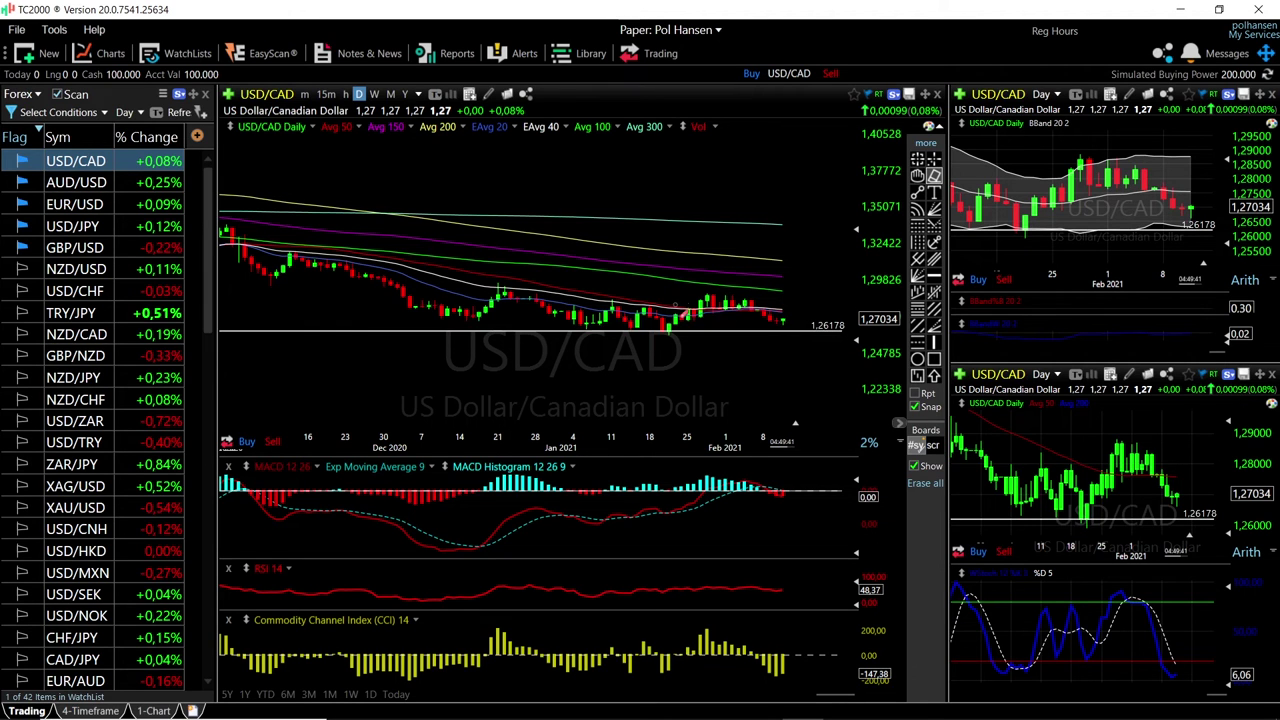
{"action": "scroll", "coordinate": [466, 309], "scroll_direction": "down", "scroll_amount": 4}
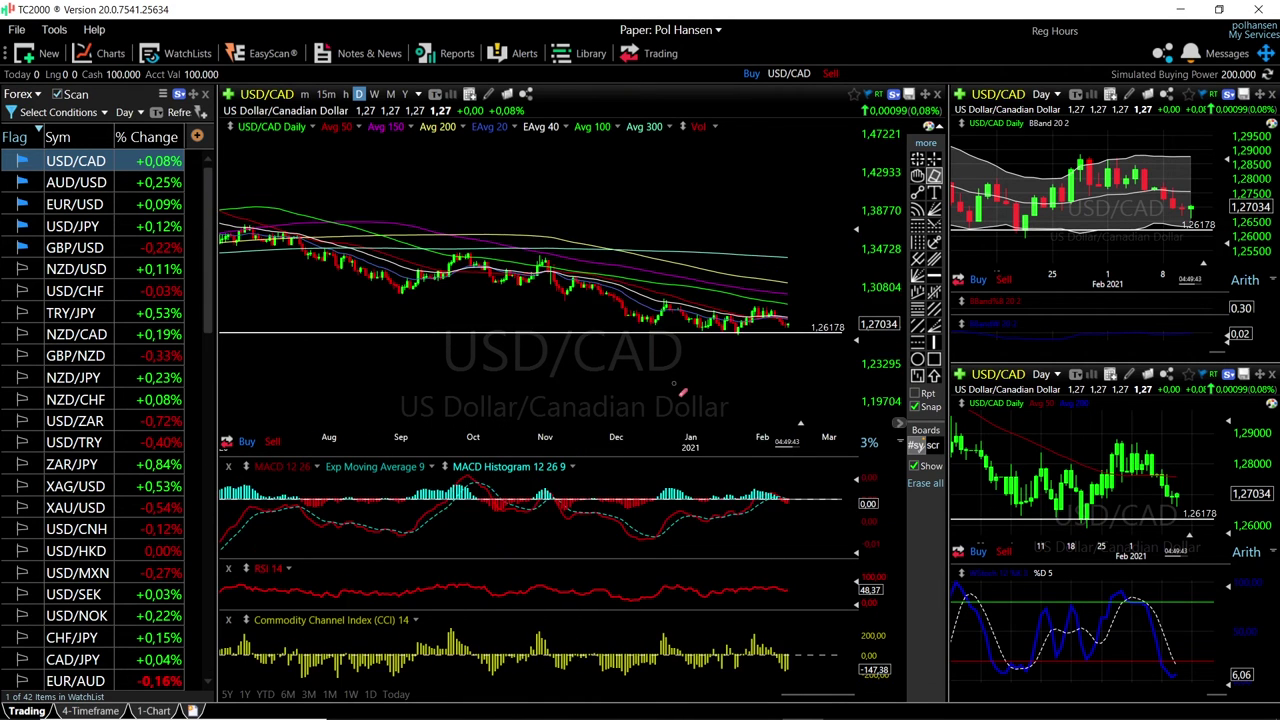